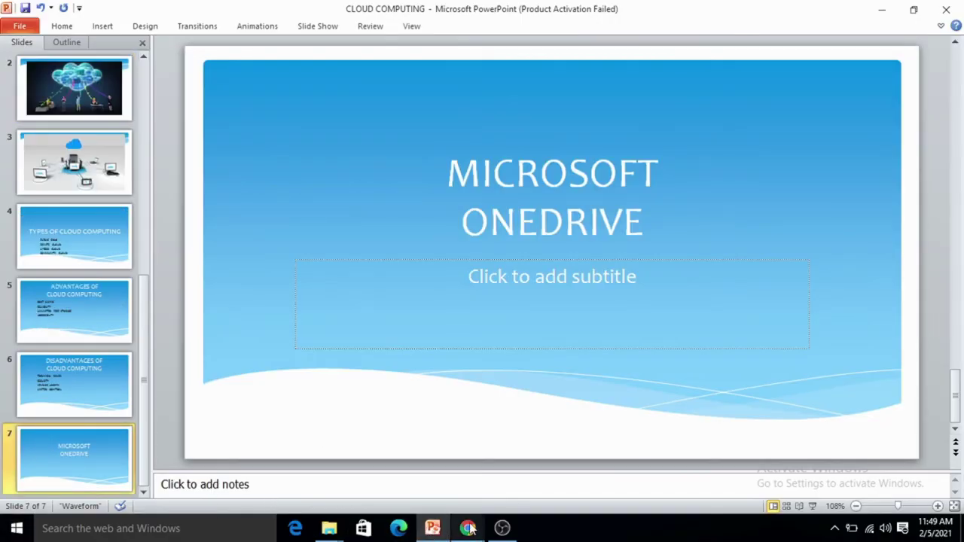
Switch to the OneDrive page in Chrome and look through the folders and files in My files.
mouse_move(467, 527)
left_click(561, 419)
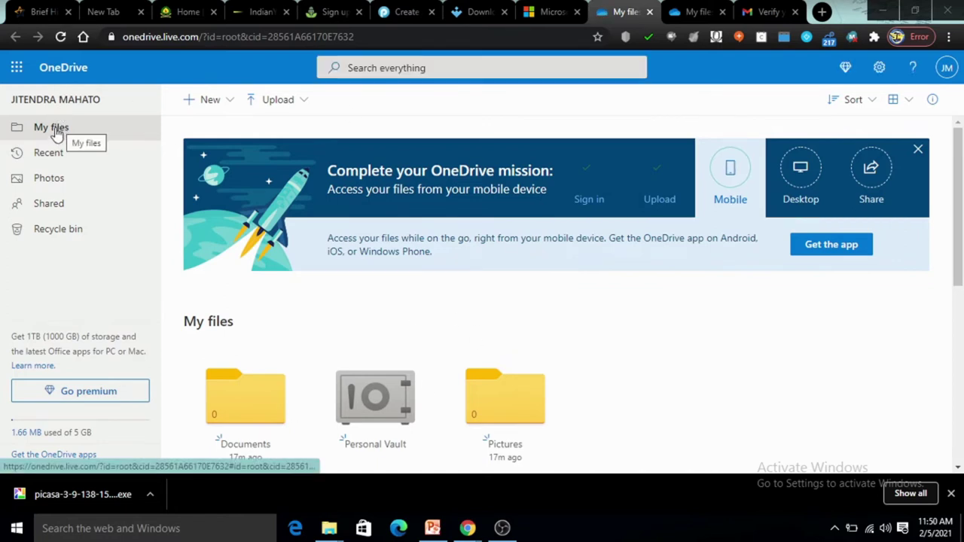
scroll(273, 422, "down", 1)
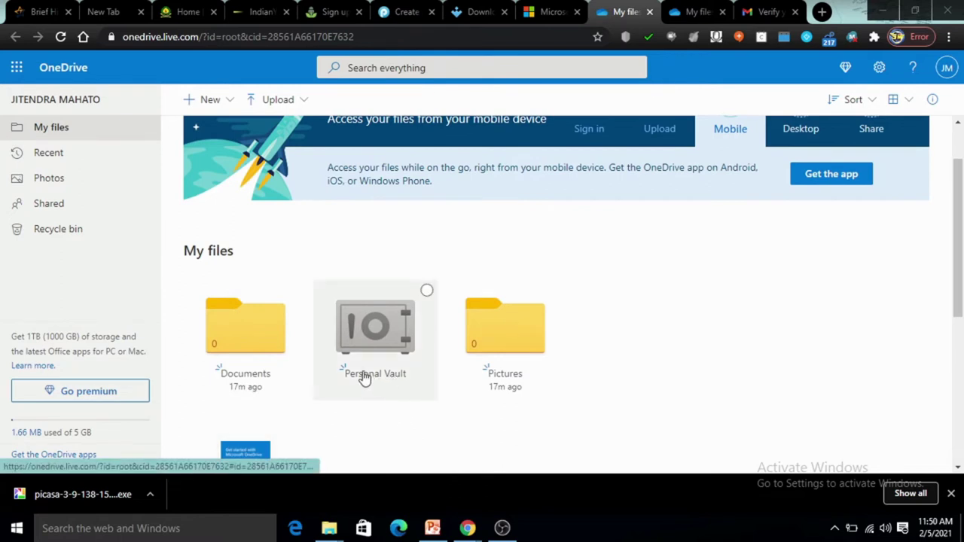
scroll(363, 377, "down", 1)
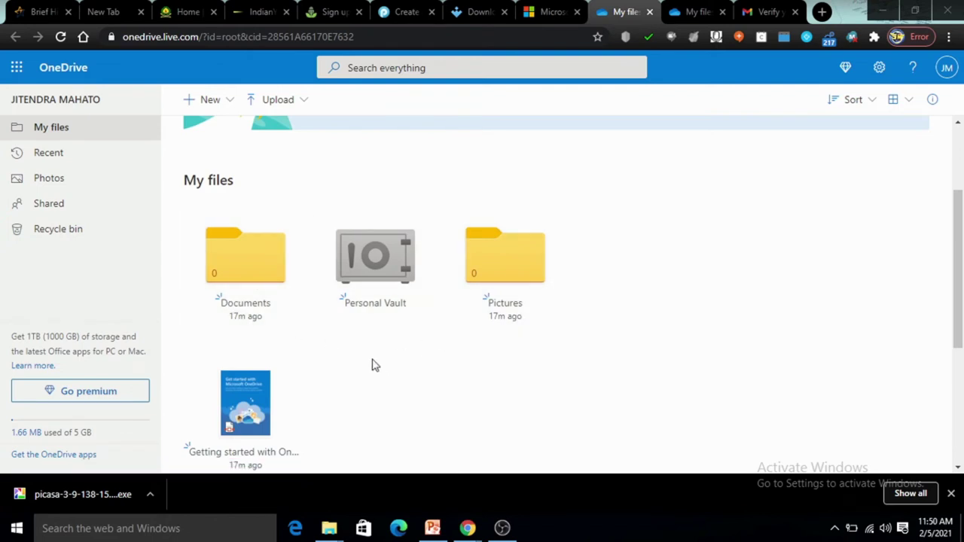
scroll(412, 363, "down", 3)
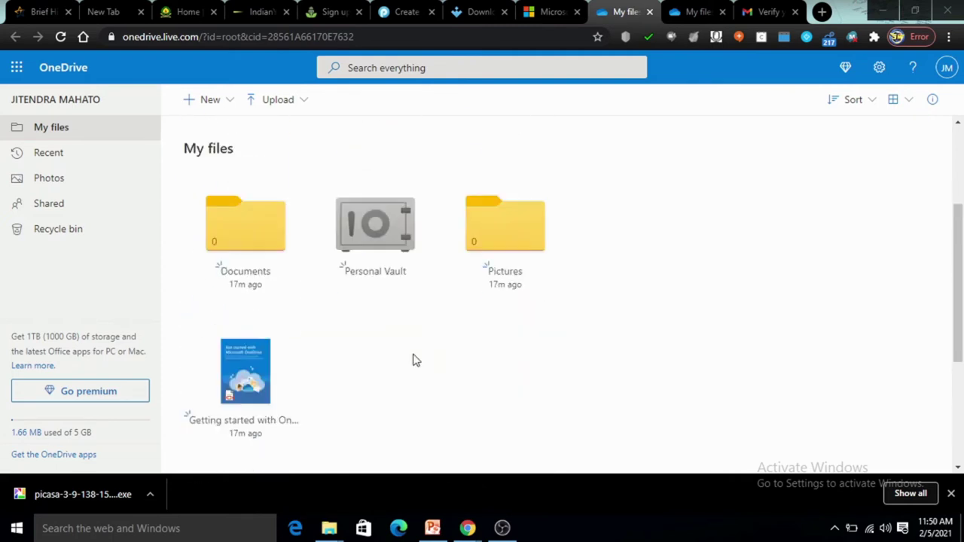
scroll(414, 360, "up", 5)
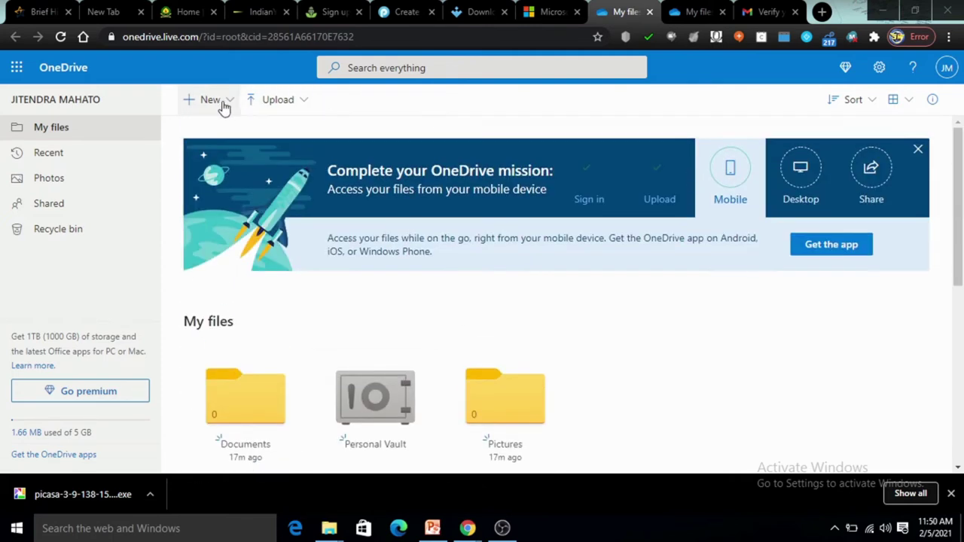
Upload the image file hqdefault from the bosch folder on Local Disk (D:) to My files.
left_click(254, 103)
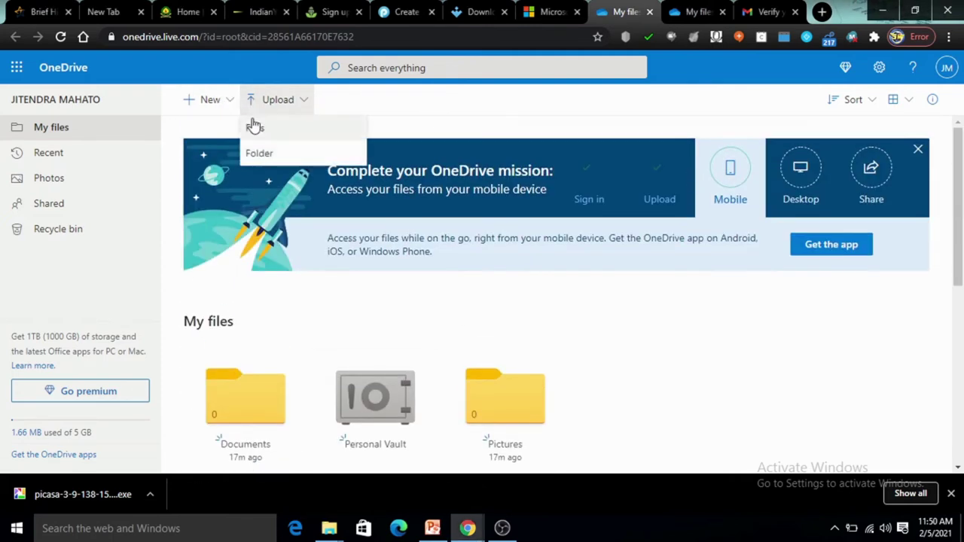
left_click(254, 126)
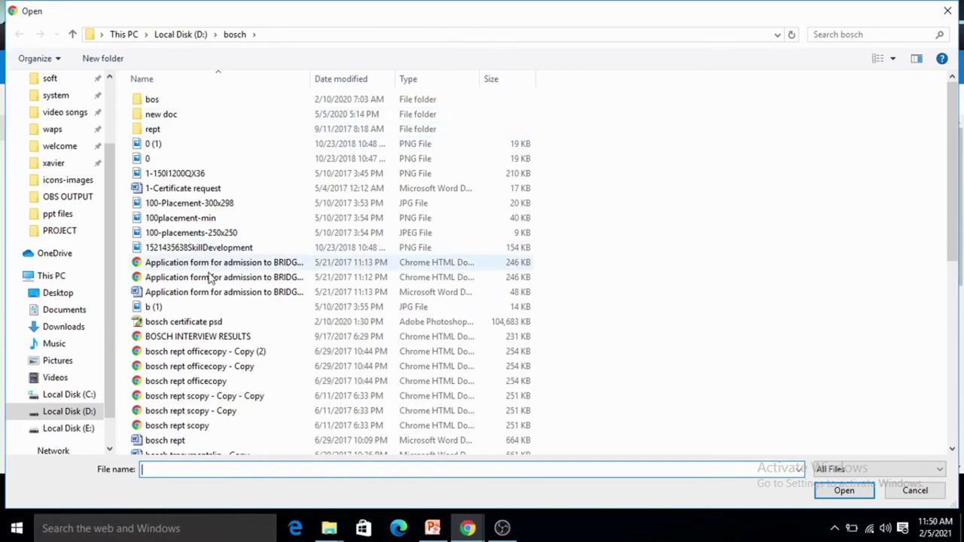
scroll(251, 381, "down", 5)
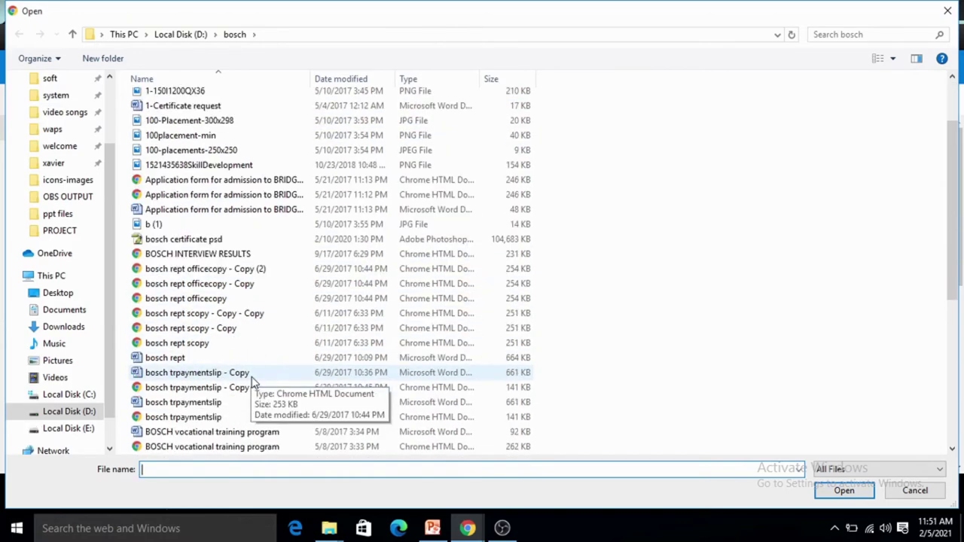
scroll(249, 380, "down", 1)
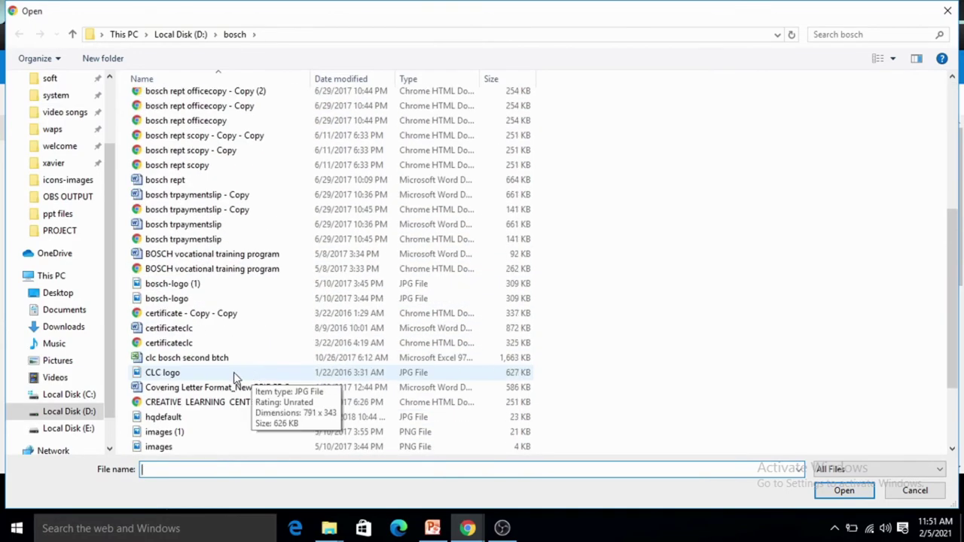
left_click(175, 420)
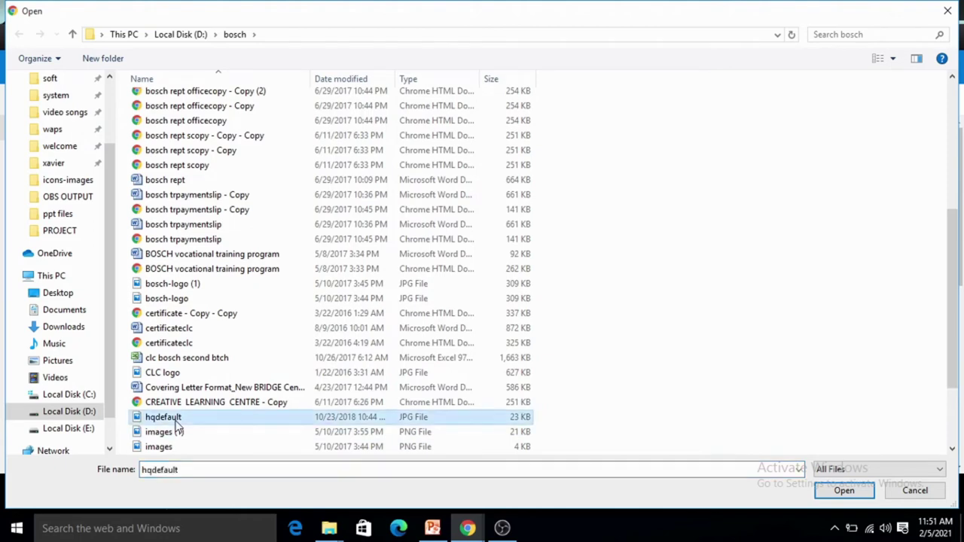
left_click(843, 491)
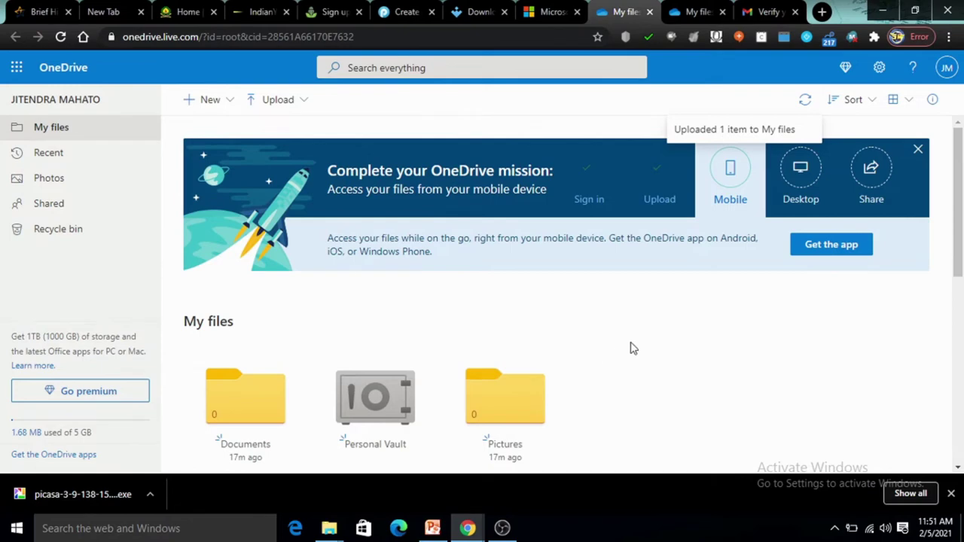
Move the uploaded hqdefault.jpg from My files into the Pictures folder.
scroll(631, 348, "down", 6)
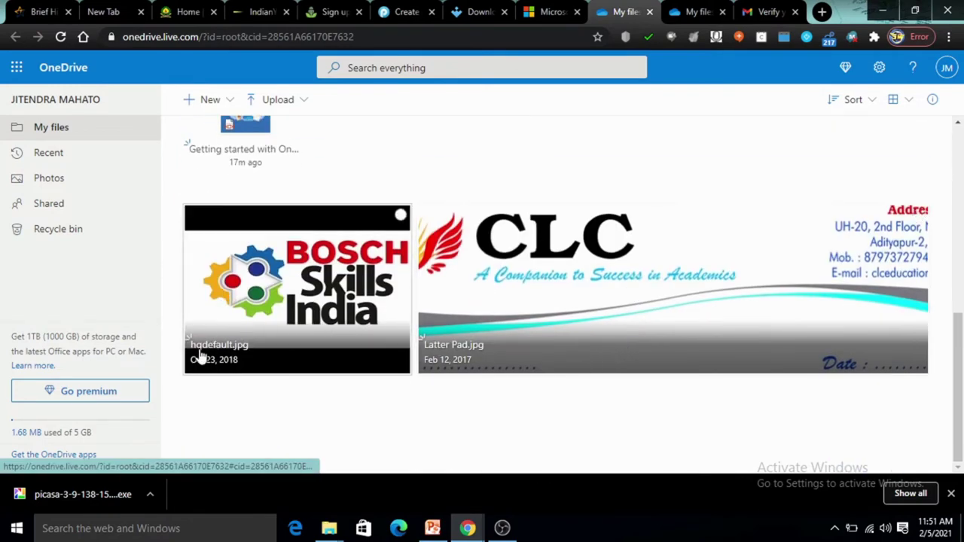
scroll(340, 348, "up", 1)
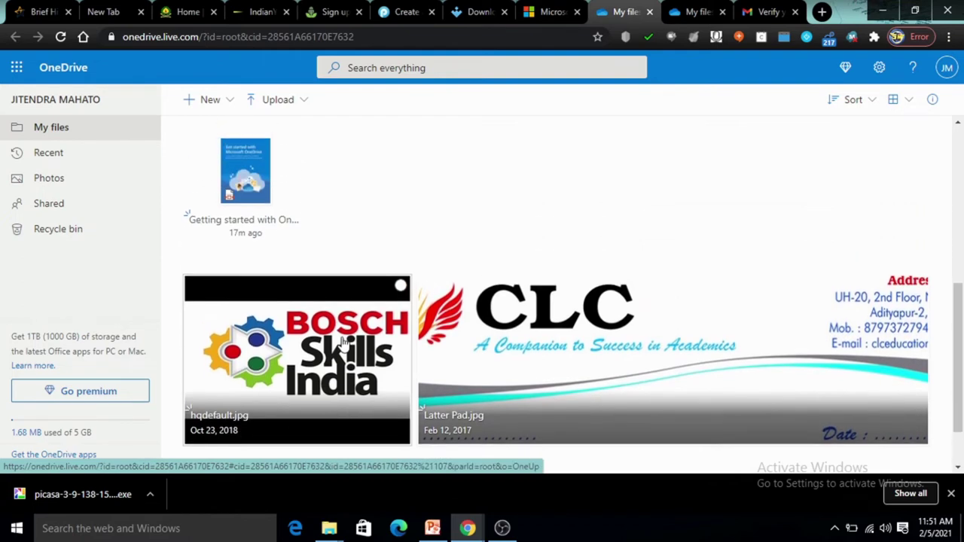
right_click(300, 352)
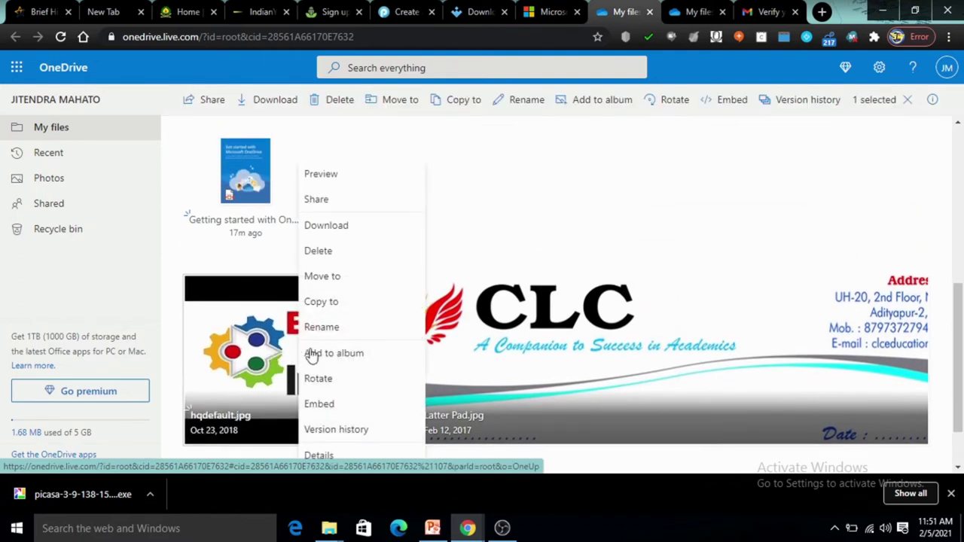
left_click(336, 279)
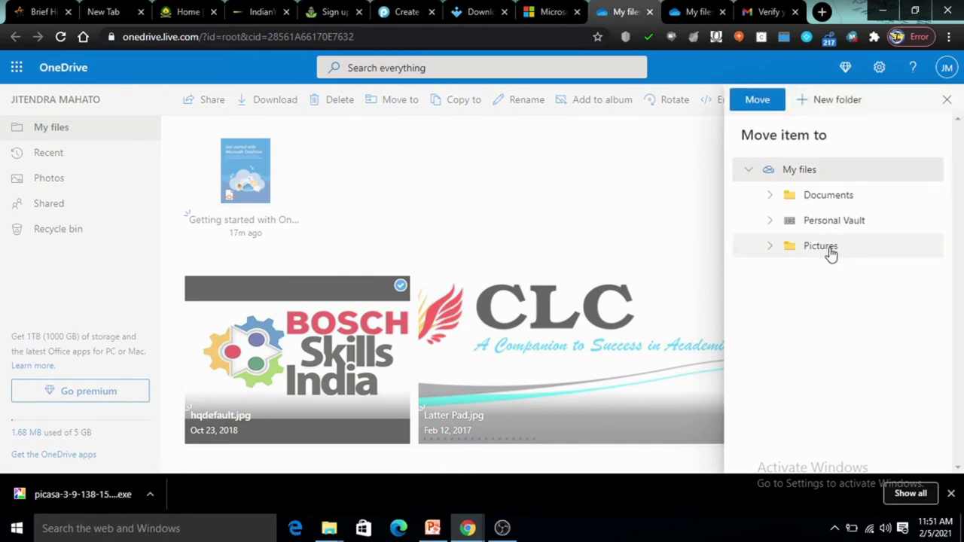
left_click(825, 254)
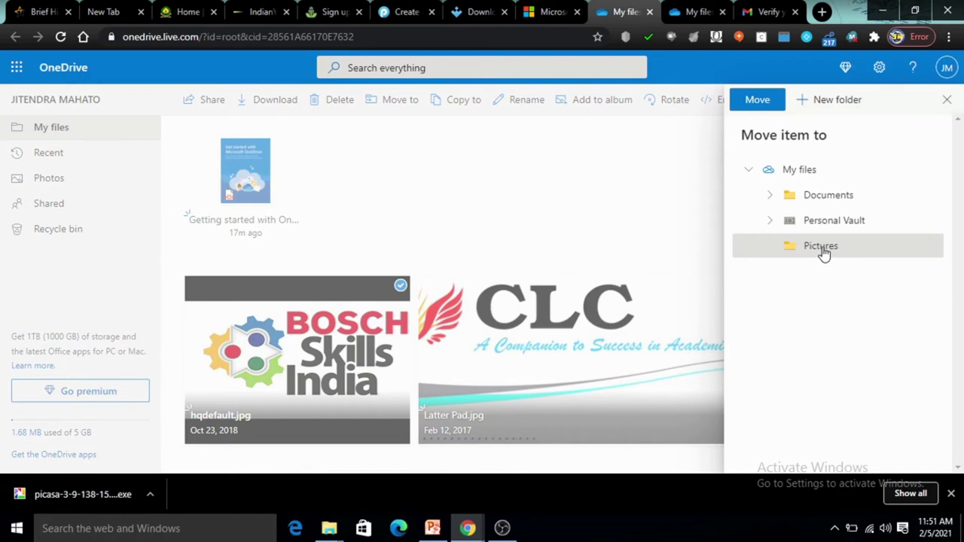
left_click(757, 99)
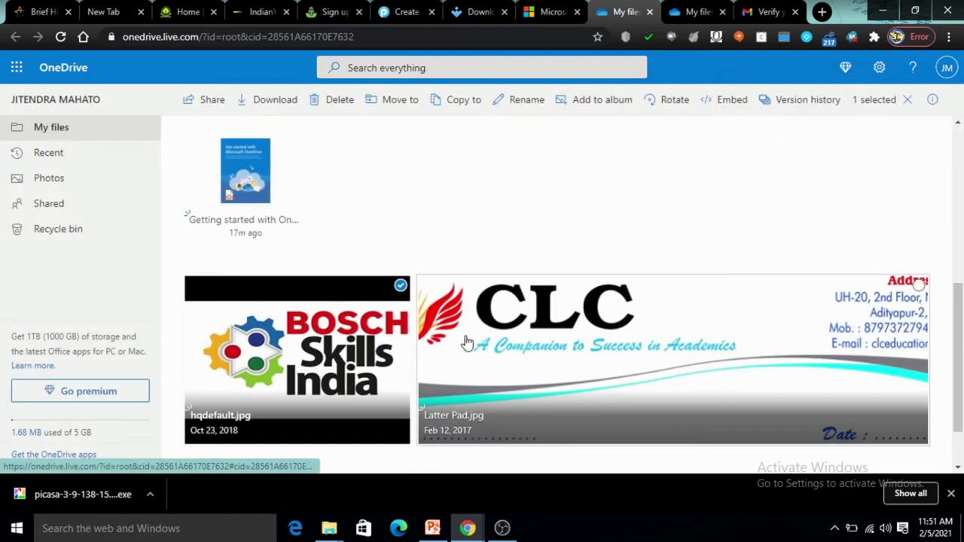
Open the Pictures folder to check the moved image, and go back to My files.
right_click(363, 333)
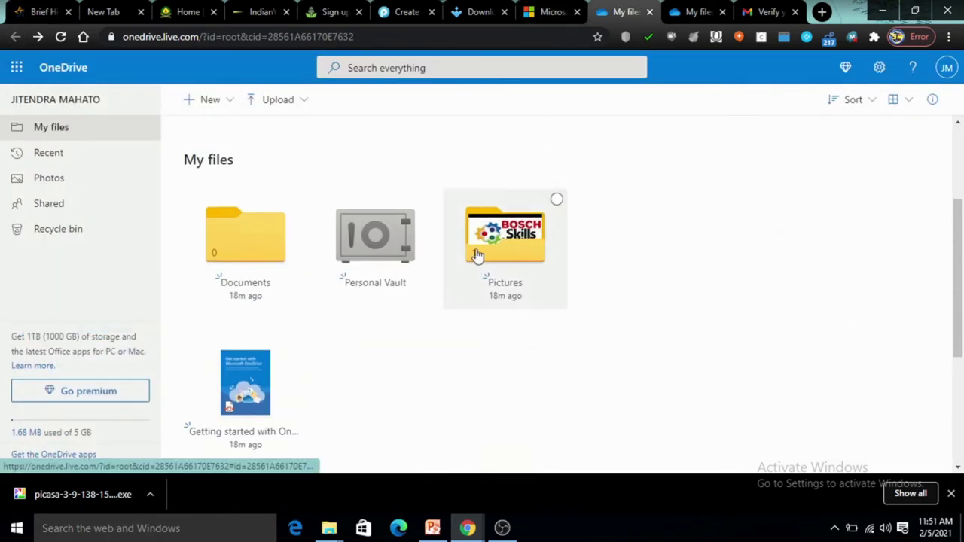
left_click(516, 259)
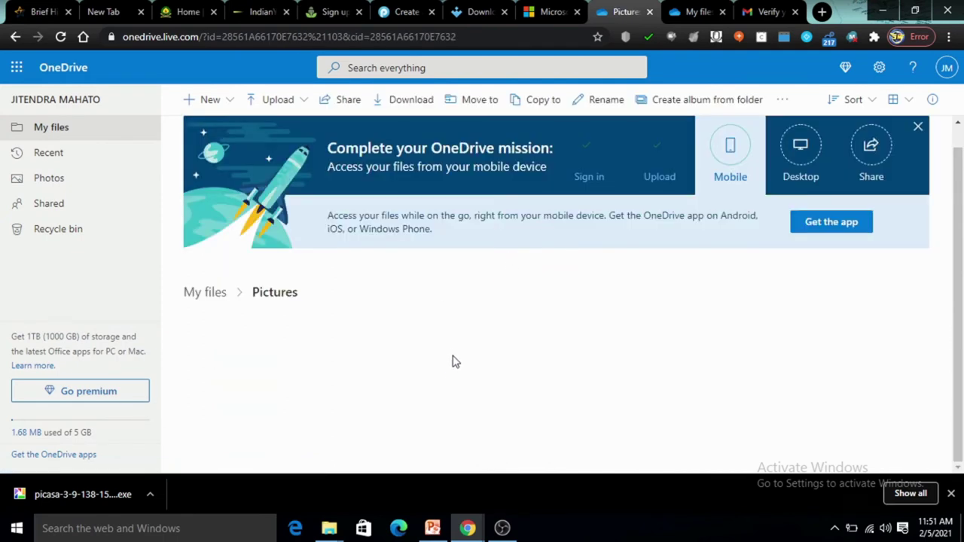
scroll(452, 361, "down", 1)
left_click(15, 37)
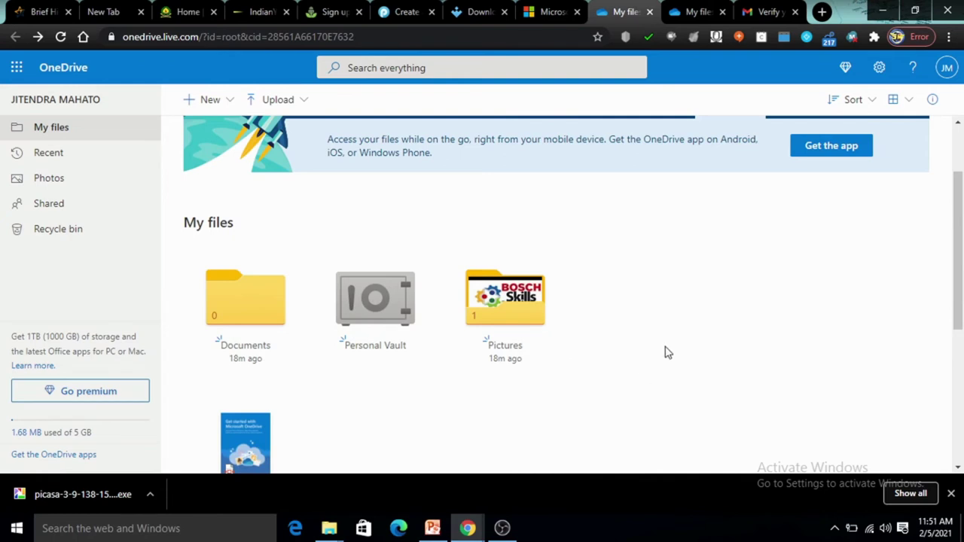
Delete Latter Pad.jpg from My files.
scroll(488, 429, "down", 3)
scroll(482, 414, "down", 1)
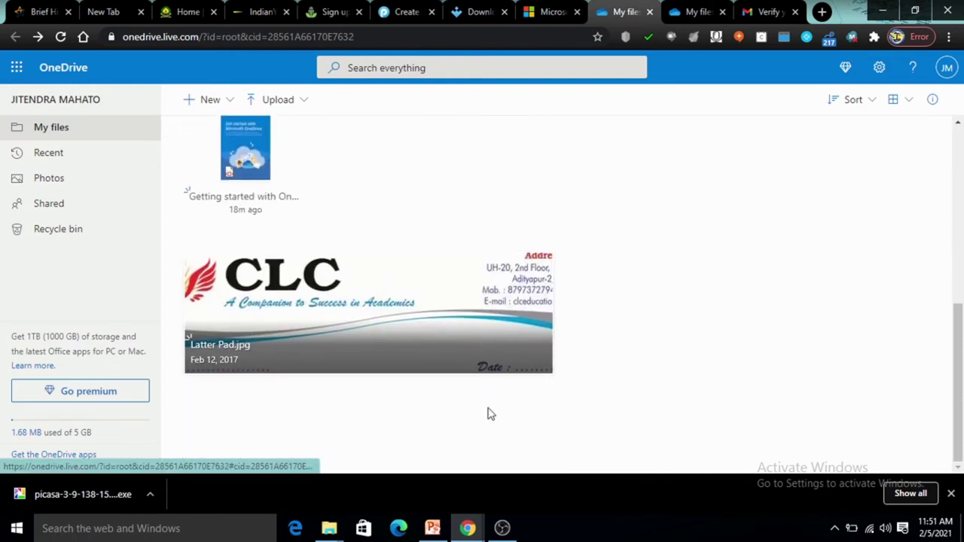
right_click(411, 325)
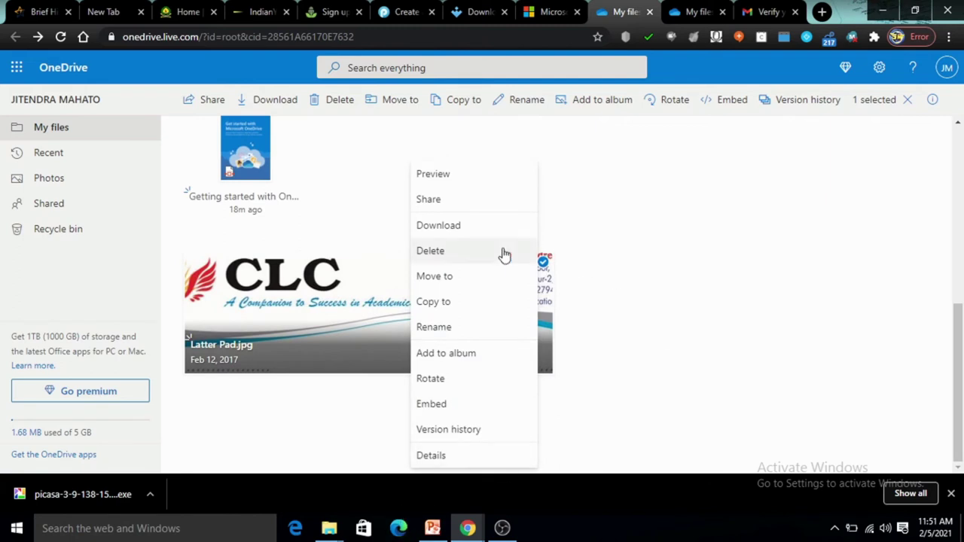
key("Escape")
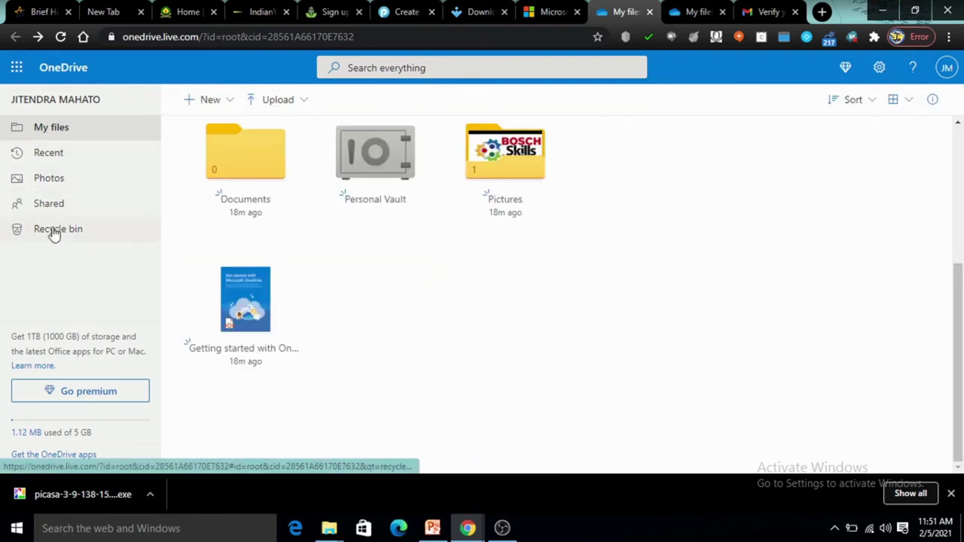
Restore Latter Pad.jpg from the Recycle bin.
left_click(53, 237)
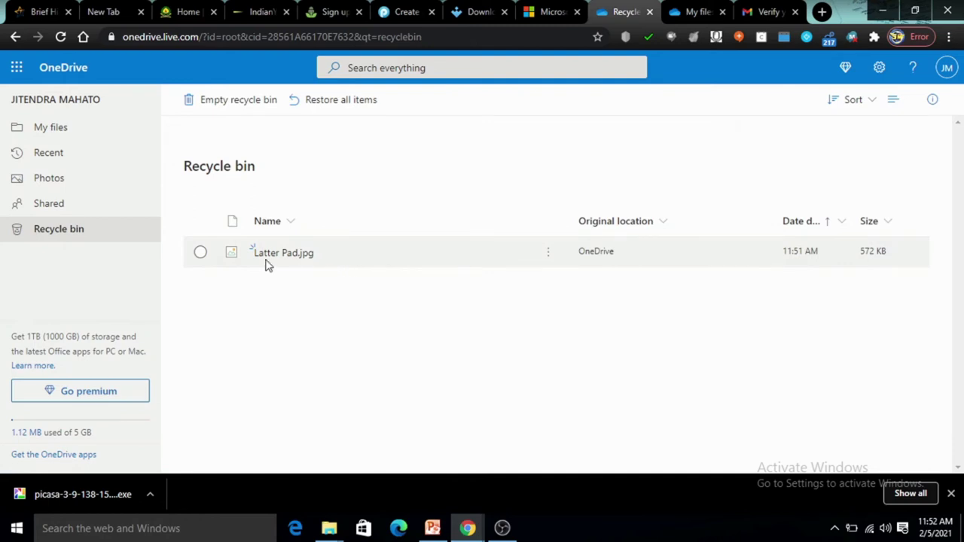
right_click(383, 250)
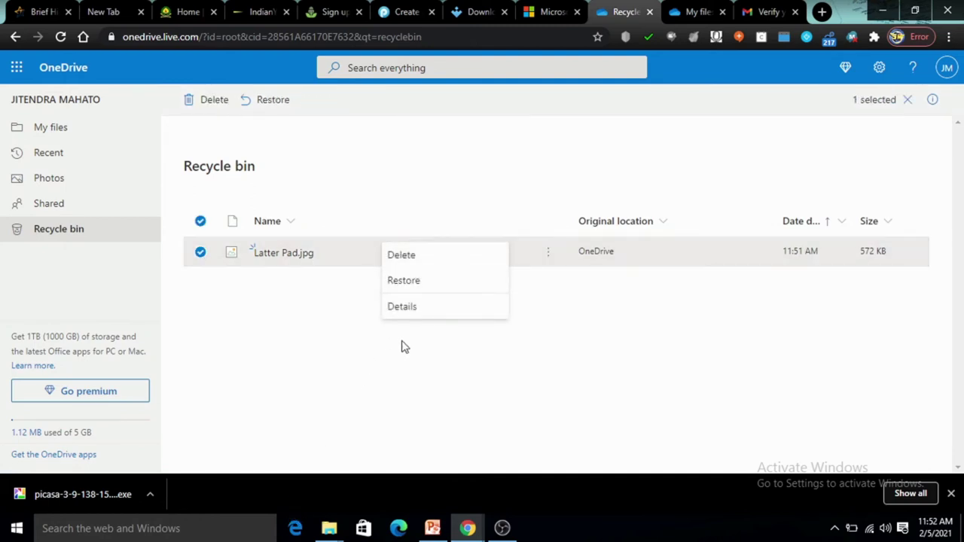
left_click(428, 293)
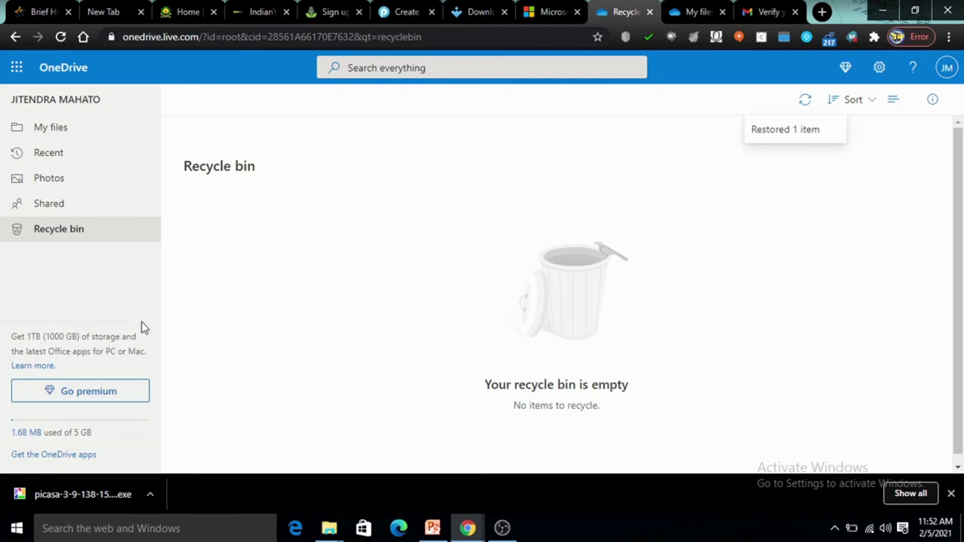
Review the Recycle bin's sort options and switch its item list to a different view layout.
left_click(867, 101)
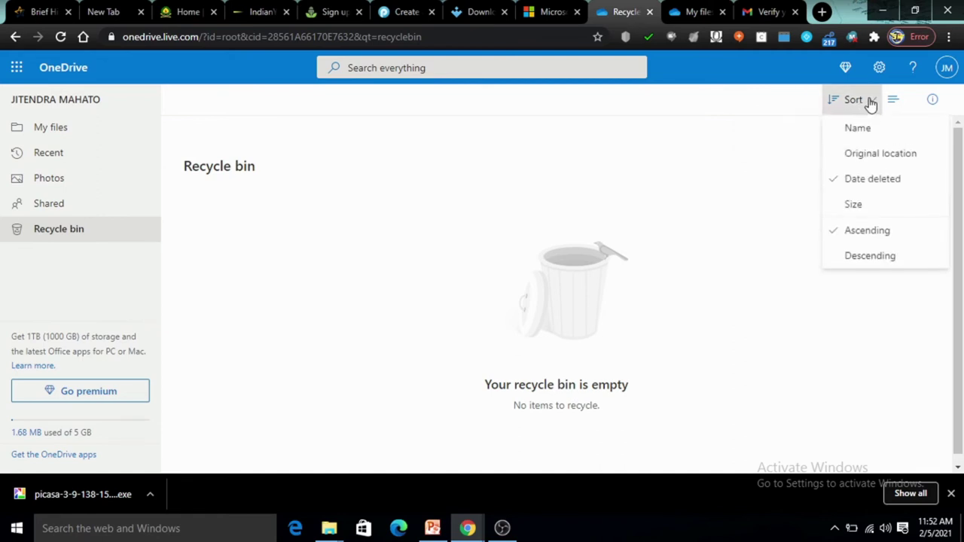
left_click(765, 225)
left_click(900, 101)
left_click(877, 154)
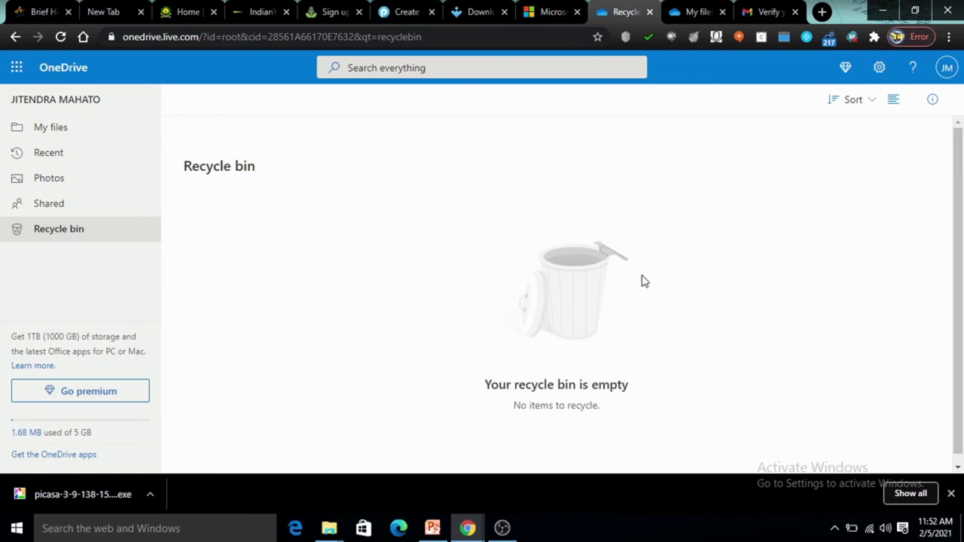
scroll(693, 296, "down", 1)
Create and copy a sharing link for the hqdefault image from the Photos view, and close the link dialog.
left_click(67, 182)
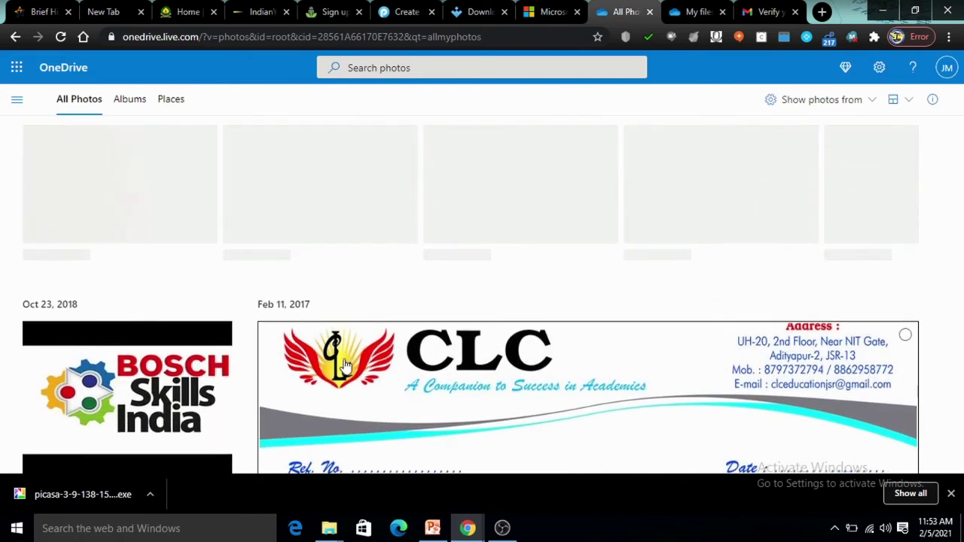
right_click(113, 399)
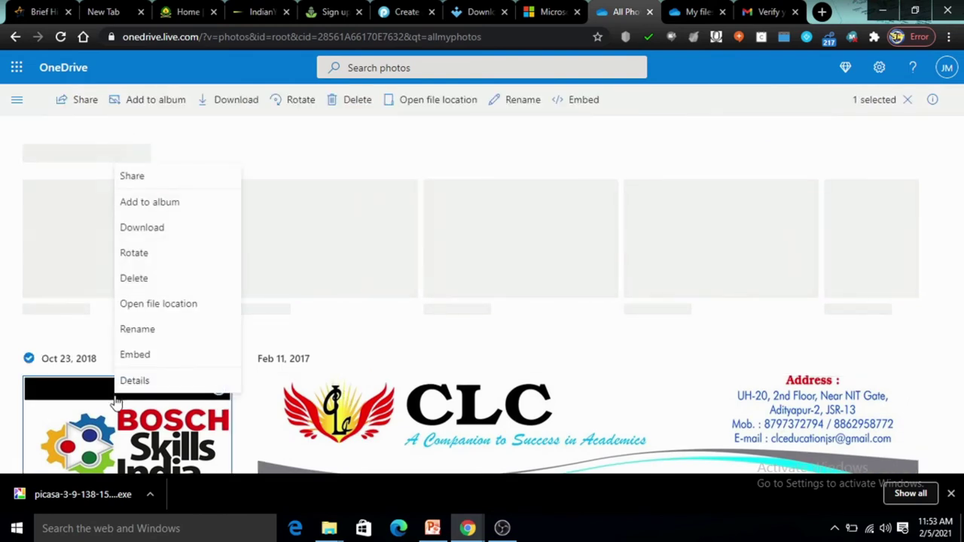
left_click(202, 177)
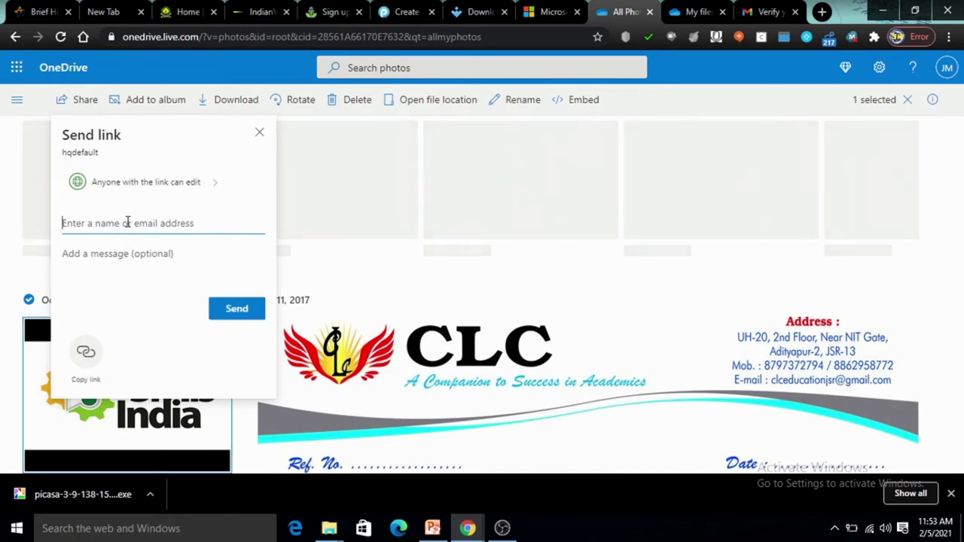
left_click(85, 355)
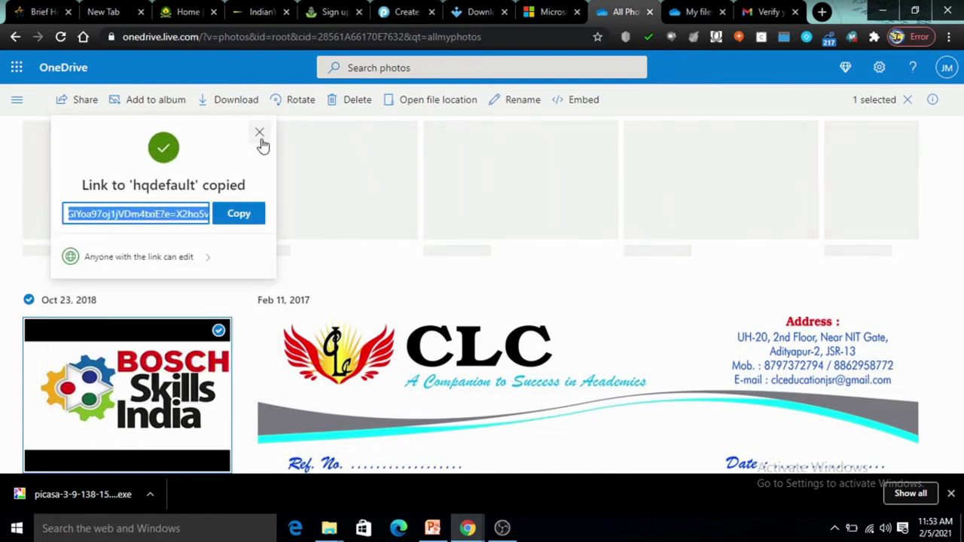
left_click(242, 216)
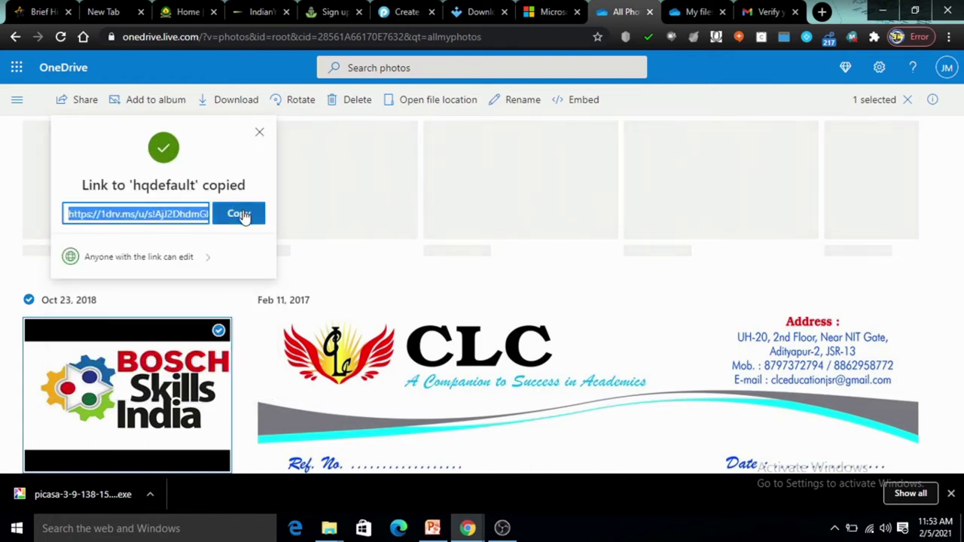
left_click(259, 132)
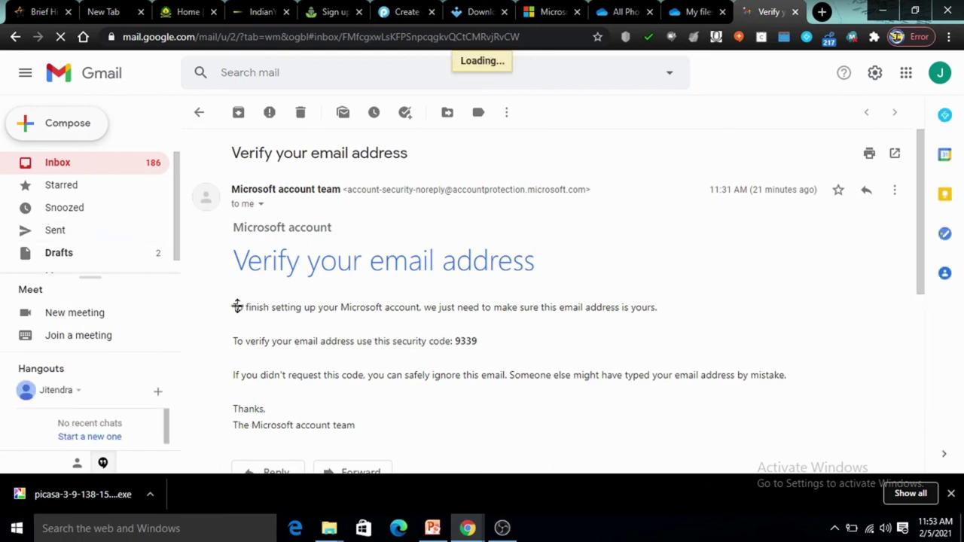
Paste the copied OneDrive image link into the body of a new email and close the message as a draft.
scroll(533, 330, "down", 3)
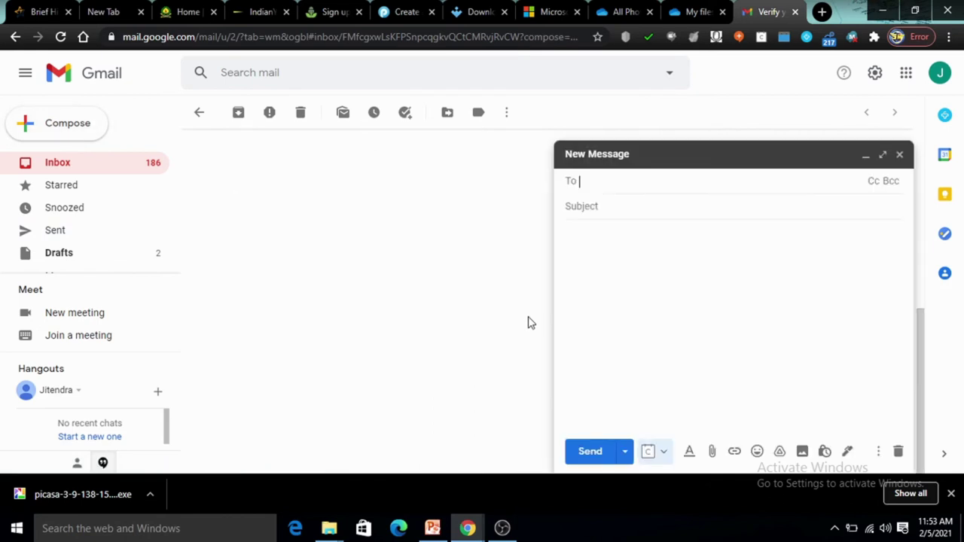
left_click(614, 266)
right_click(615, 266)
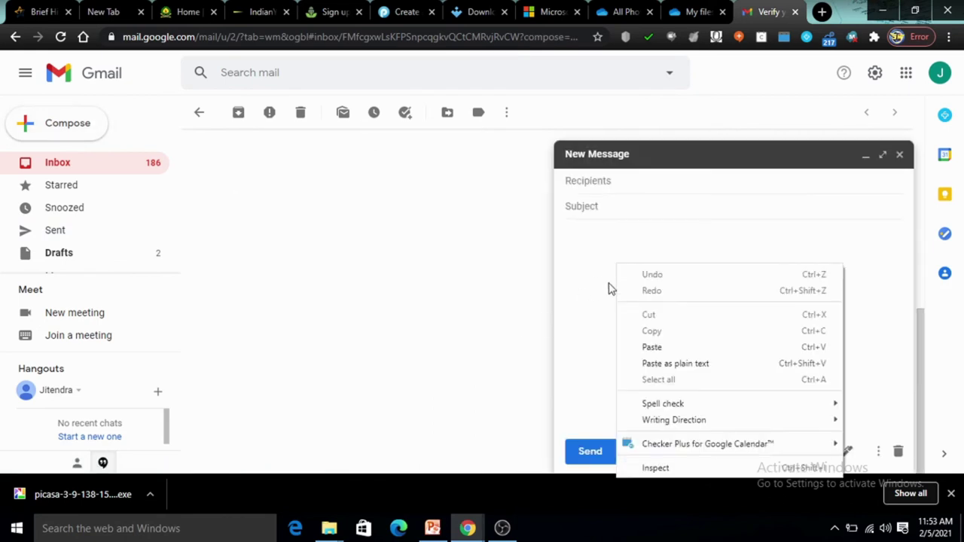
left_click(657, 348)
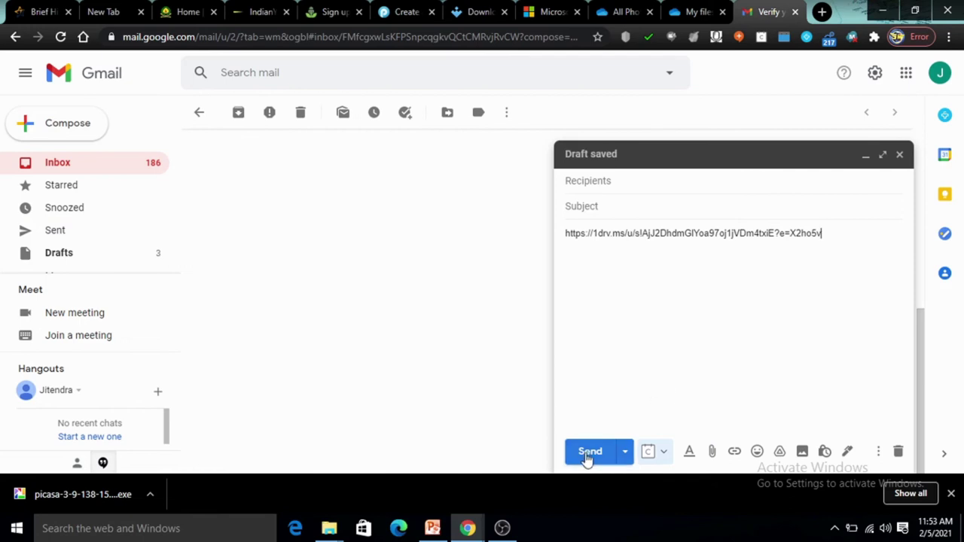
left_click(900, 155)
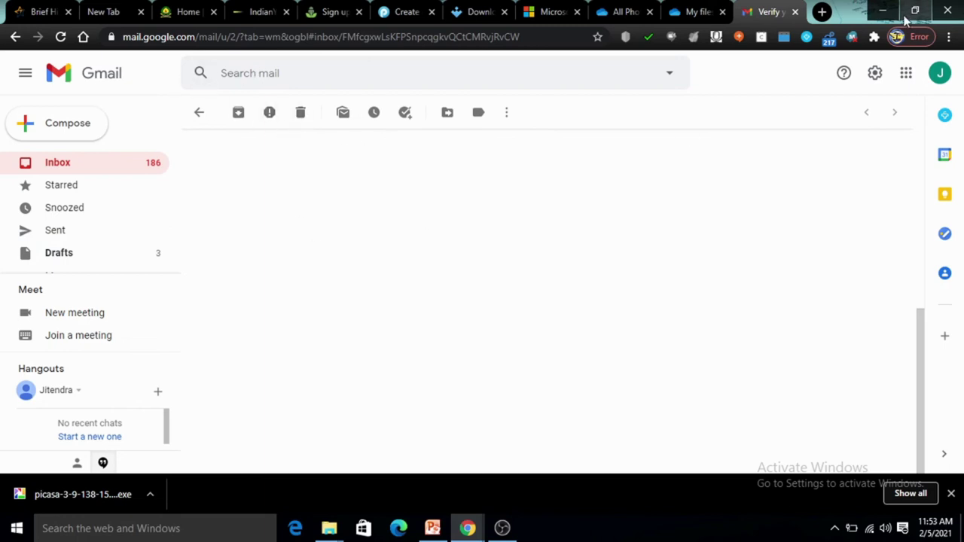
Minimize the browser and the presentation, and bring up the softwares folder in File Explorer.
left_click(880, 10)
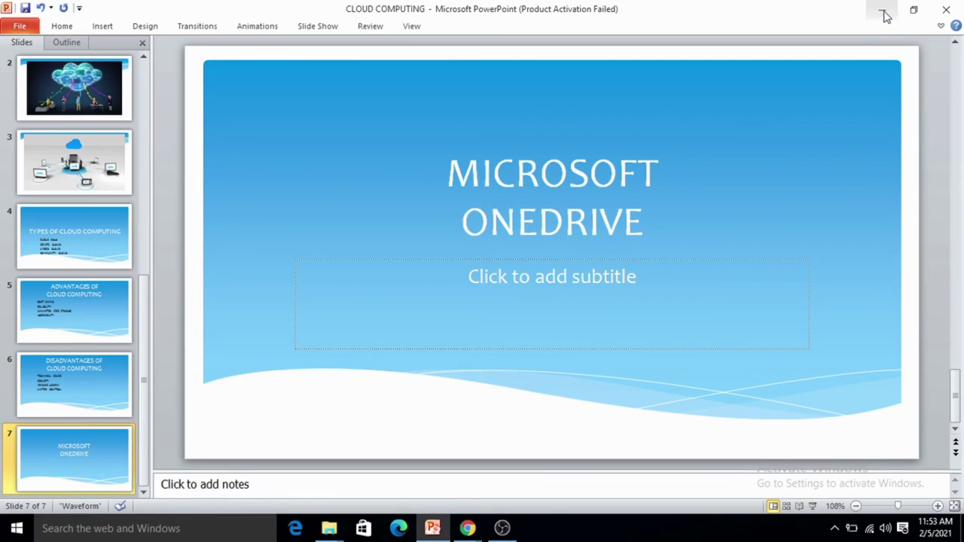
left_click(885, 15)
left_click(882, 9)
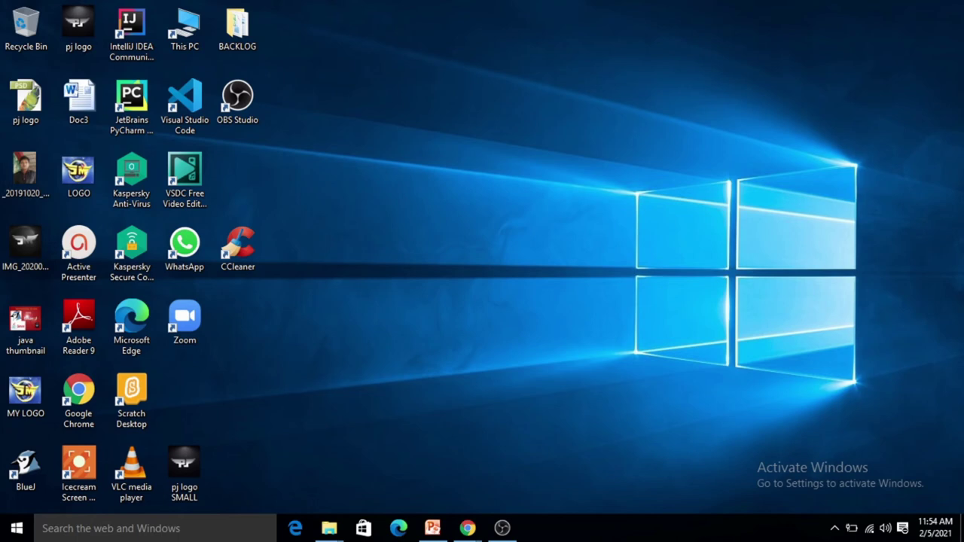
mouse_move(329, 532)
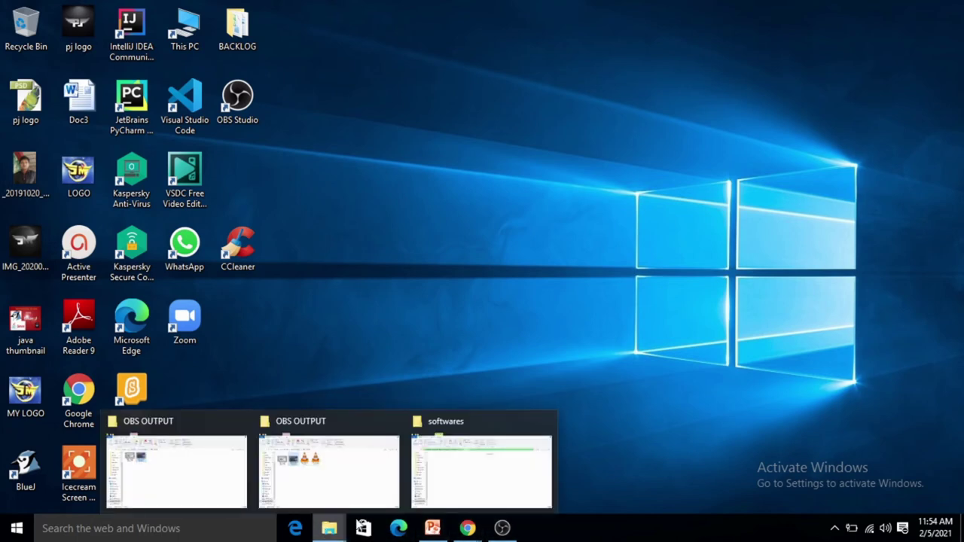
left_click(450, 431)
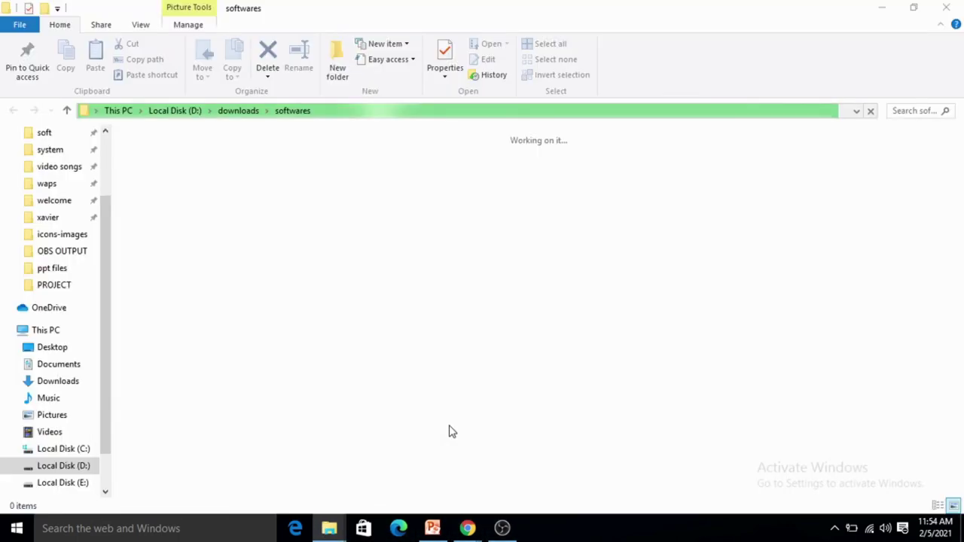
Search the softwares folder for "picasa", run the picasa-3-9-138-150-multi-win installer and minimize the folder window.
scroll(519, 456, "down", 10)
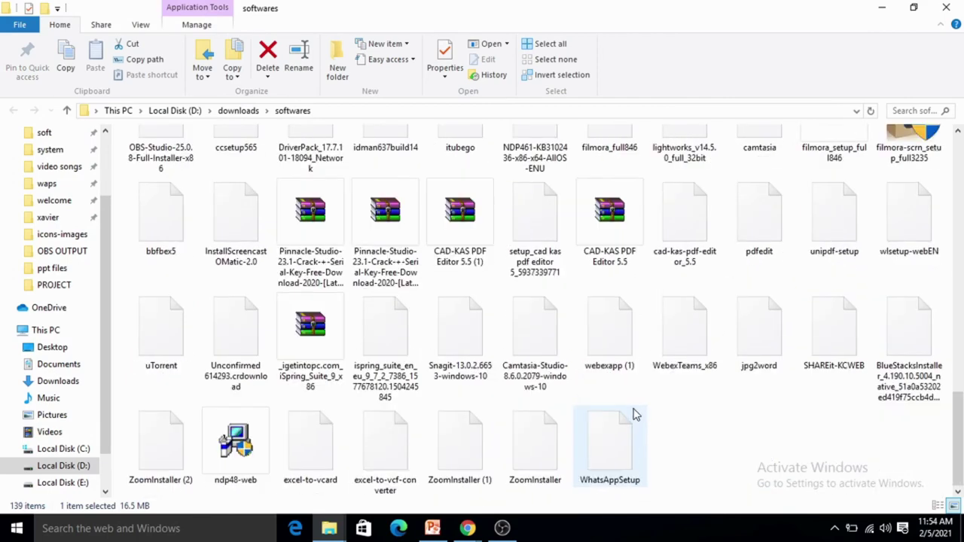
scroll(635, 415, "up", 15)
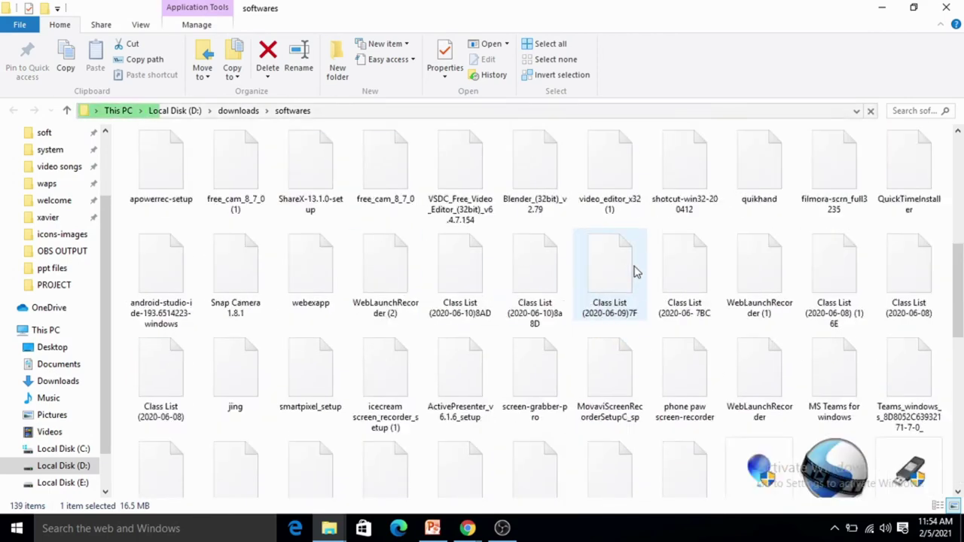
left_click(915, 110)
type("picasa")
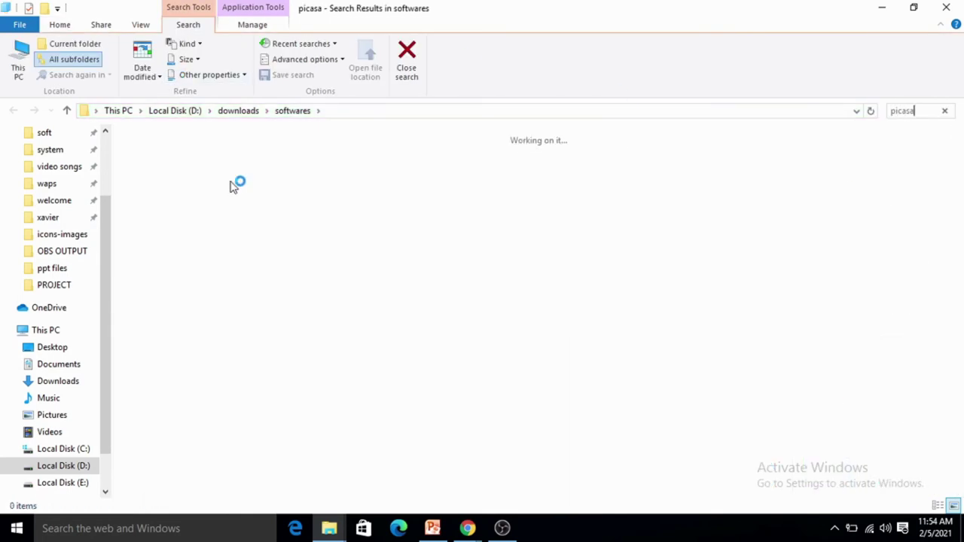
double_click(177, 184)
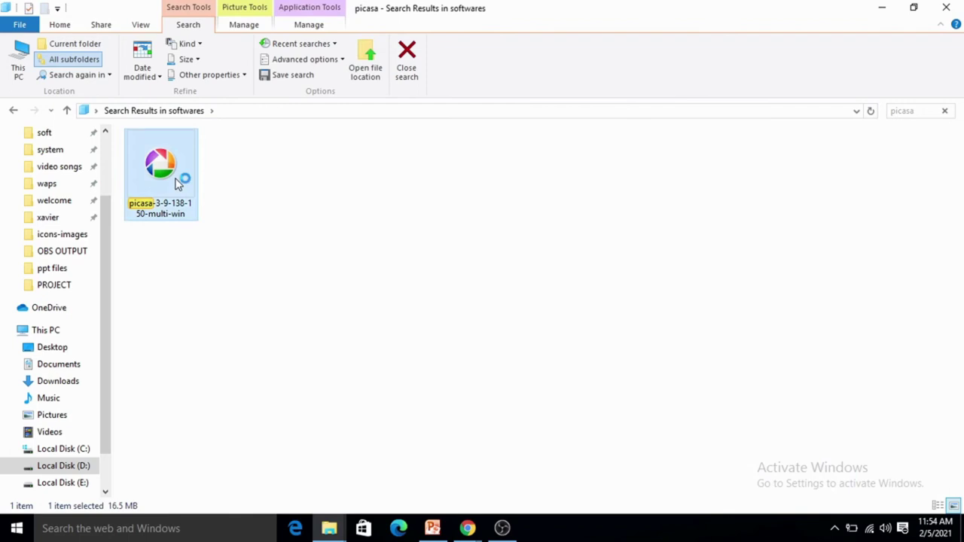
left_click(541, 276)
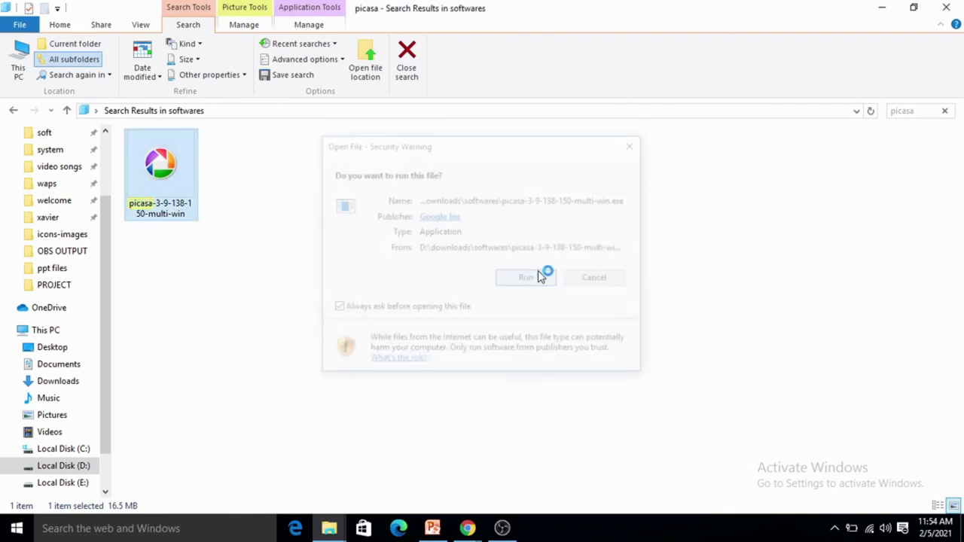
left_click(873, 11)
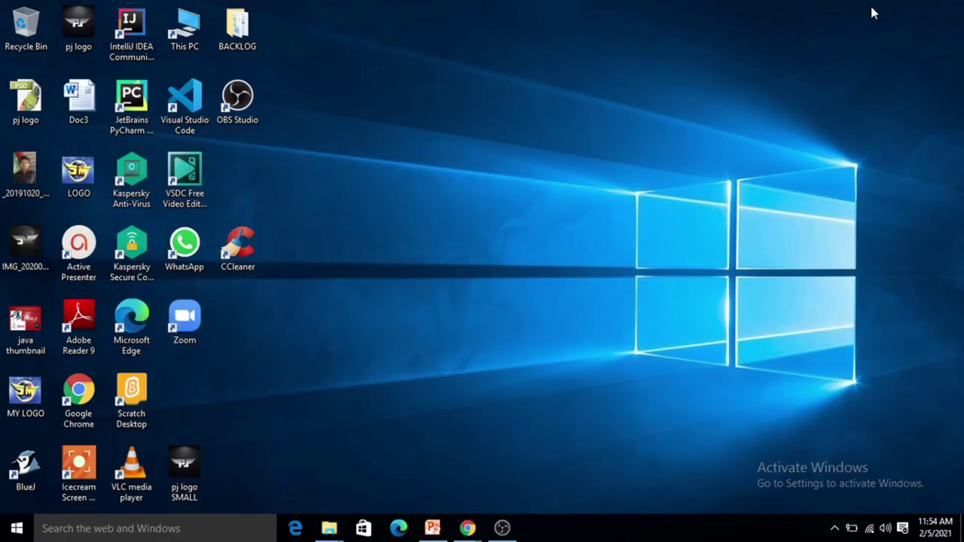
right_click(627, 80)
left_click(661, 123)
right_click(592, 64)
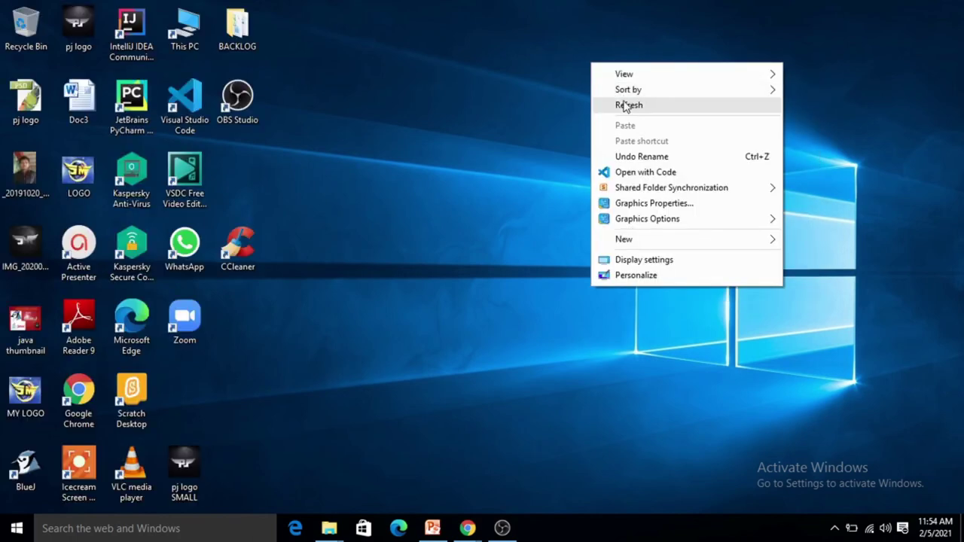
left_click(628, 104)
right_click(560, 53)
left_click(604, 95)
right_click(547, 53)
left_click(572, 94)
right_click(545, 49)
left_click(581, 88)
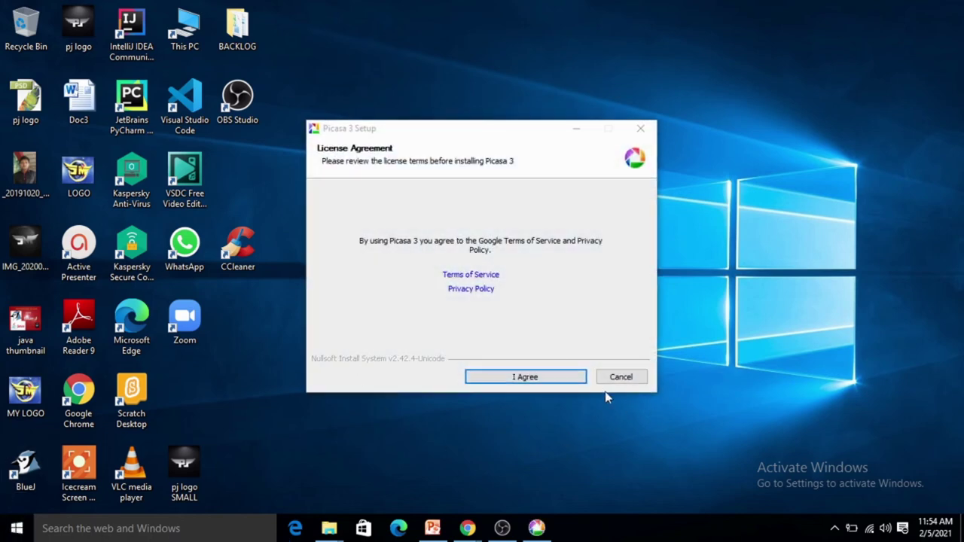
Accept the Picasa 3 license, install it in C:\Program Files\Google\Picasa3 and finish the setup with the default options.
left_click(517, 377)
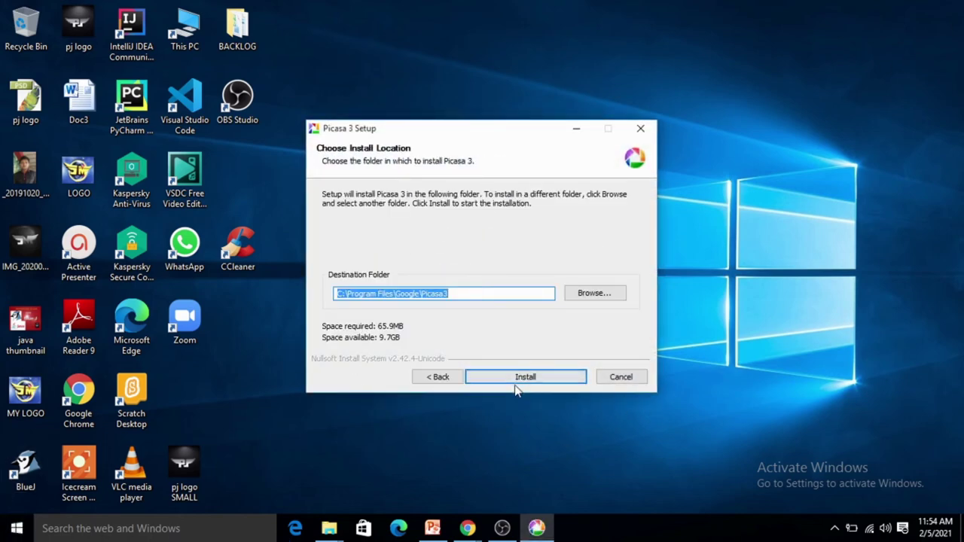
left_click(515, 382)
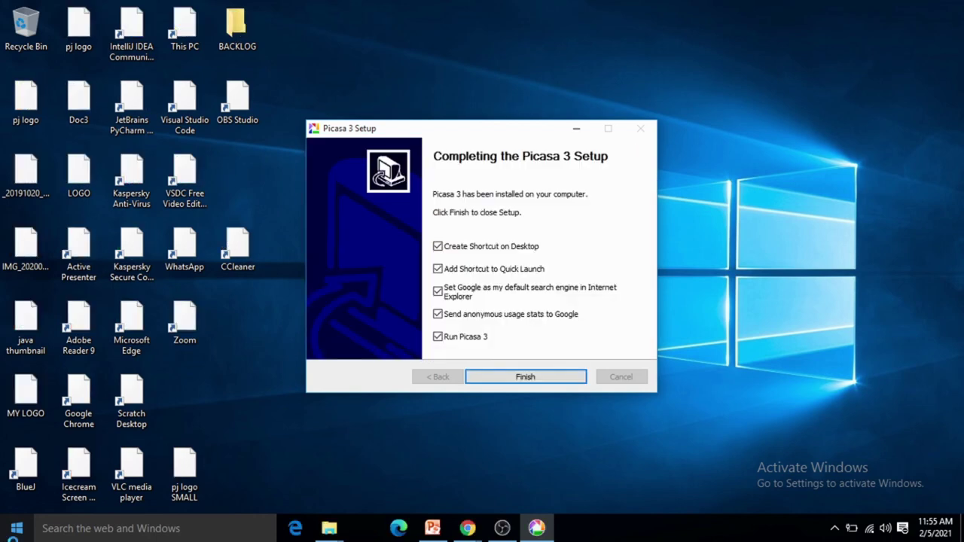
left_click(543, 372)
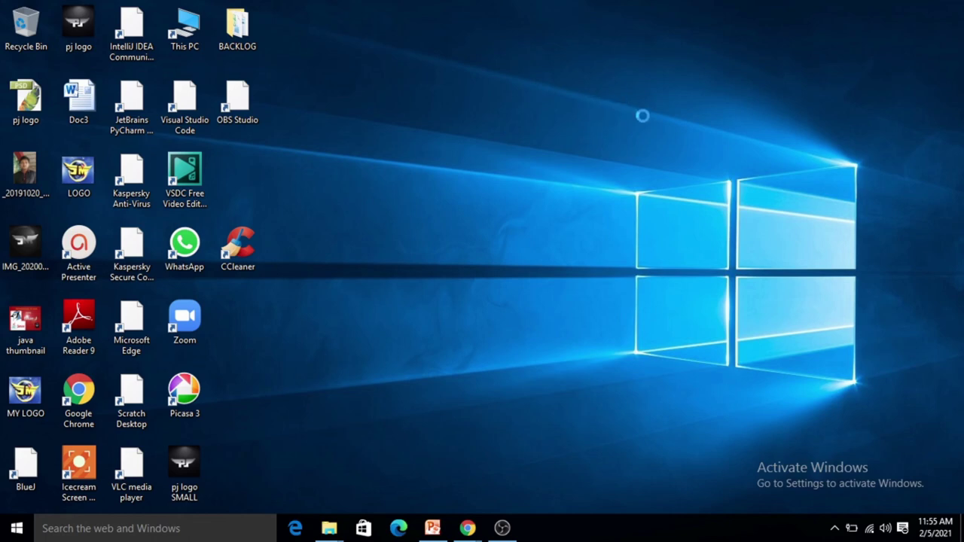
Refresh the desktop, launch Picasa 3 and have it search the whole computer for pictures.
right_click(630, 89)
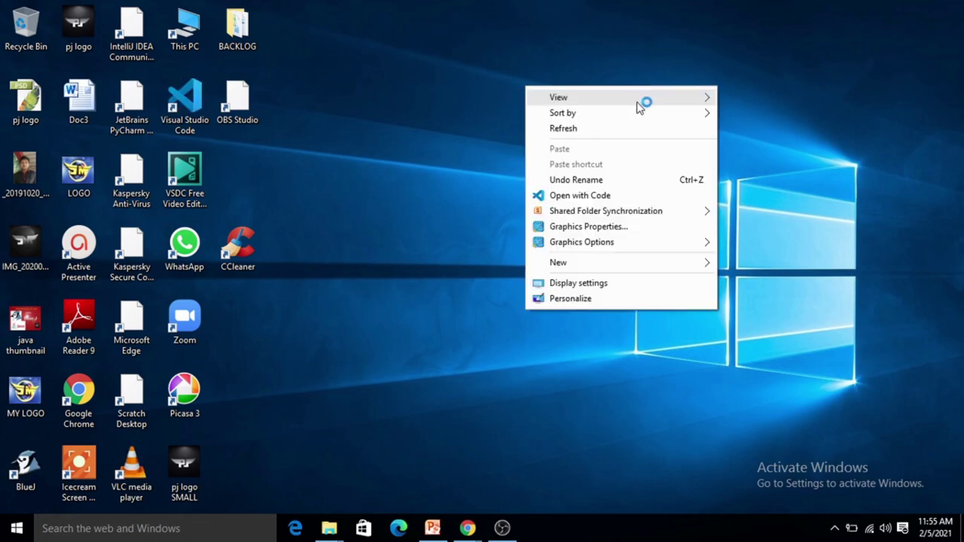
left_click(607, 129)
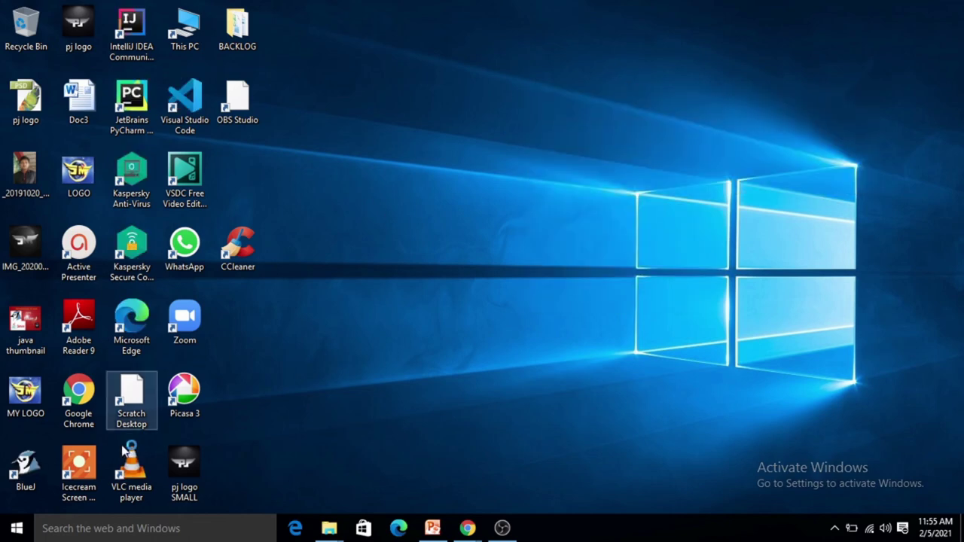
double_click(196, 397)
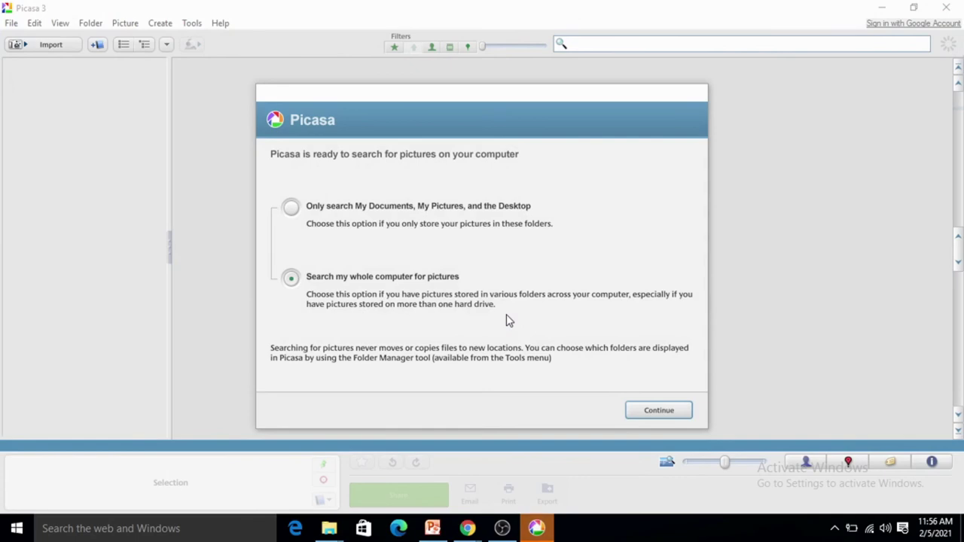
left_click(677, 412)
Dismiss the photo viewer configuration, decline Google+ Auto Backup for now and close the blank Internet Explorer window.
left_click(602, 320)
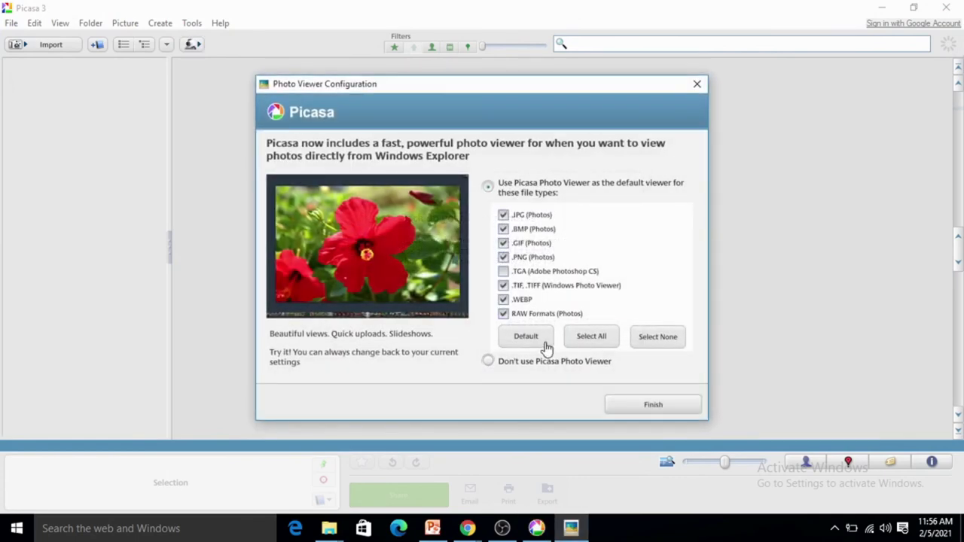
left_click(697, 84)
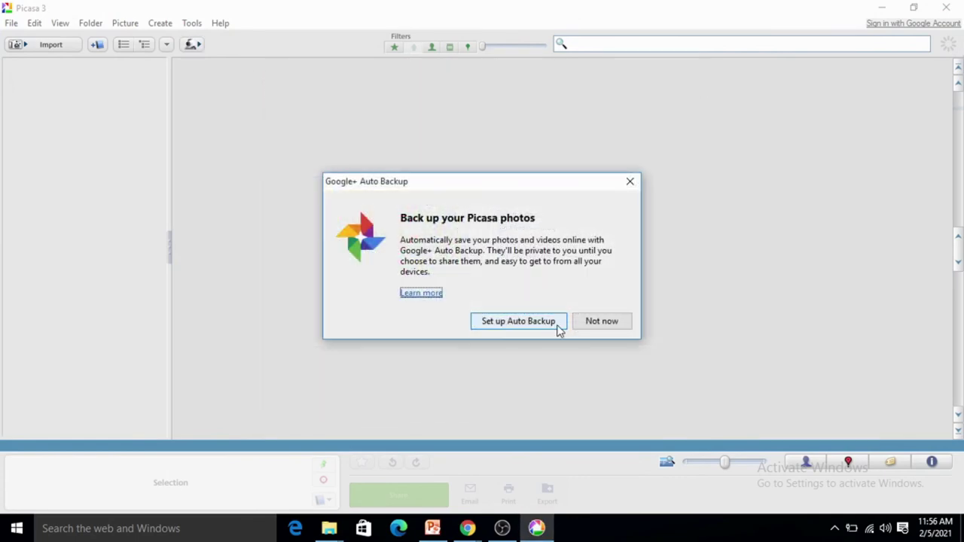
left_click(603, 322)
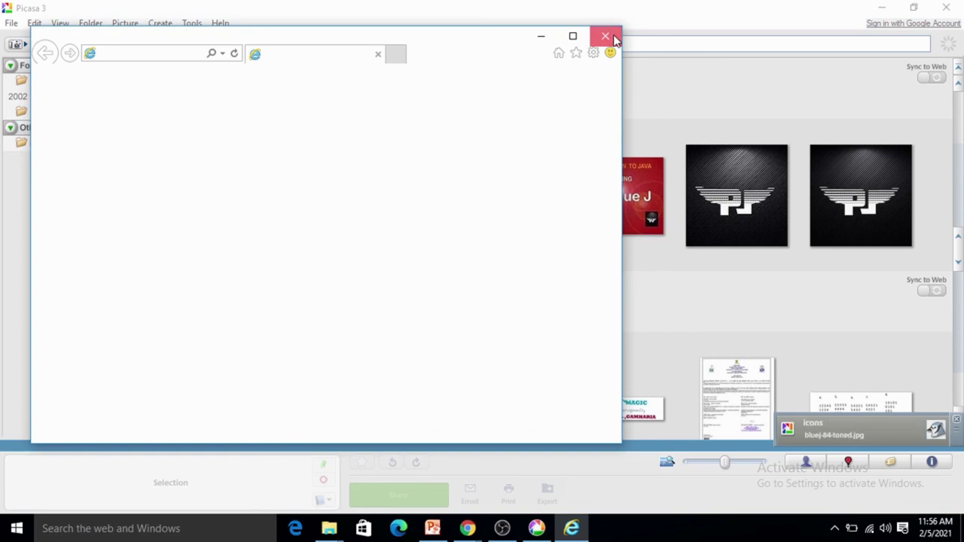
left_click(606, 37)
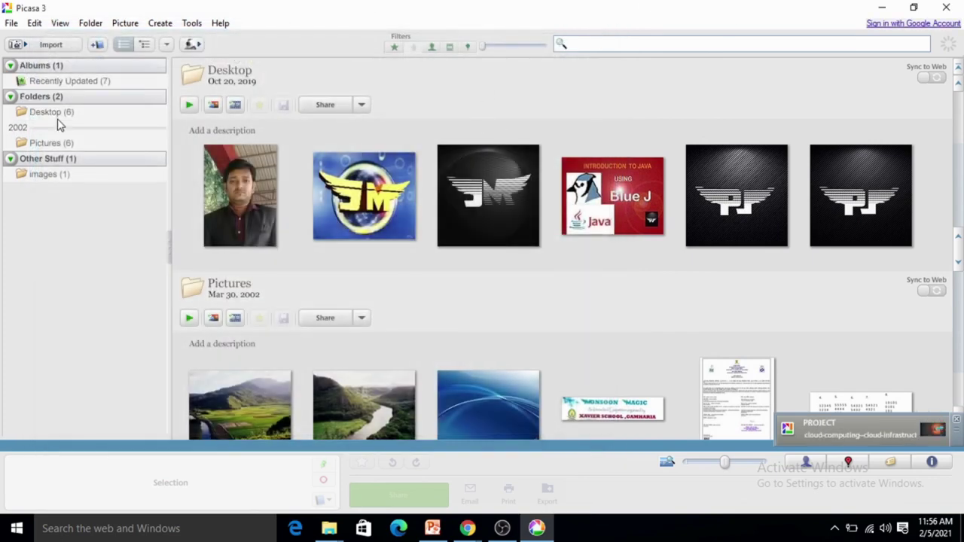
Select the Desktop folder in the Picasa library and look through the pictures in the folders below it.
double_click(57, 117)
left_click(619, 153)
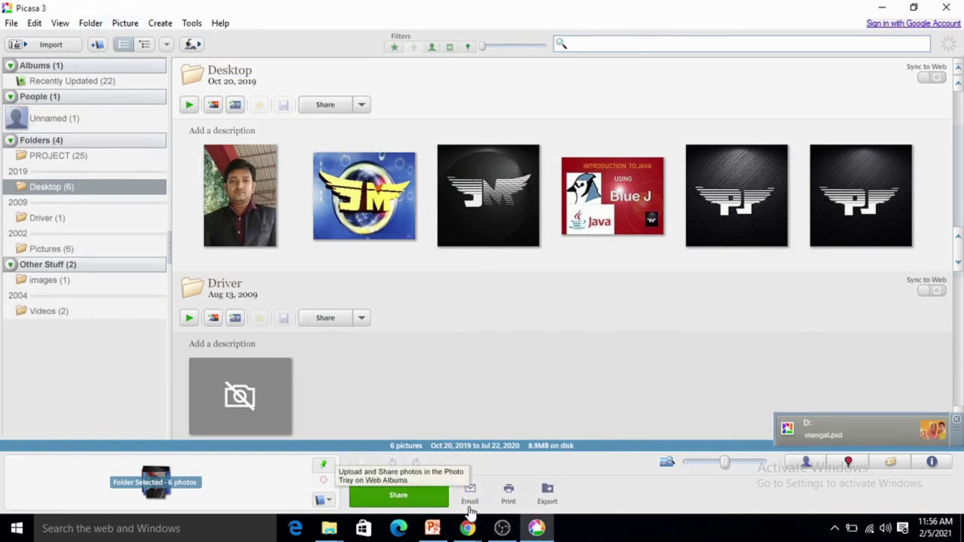
scroll(647, 354, "down", 10)
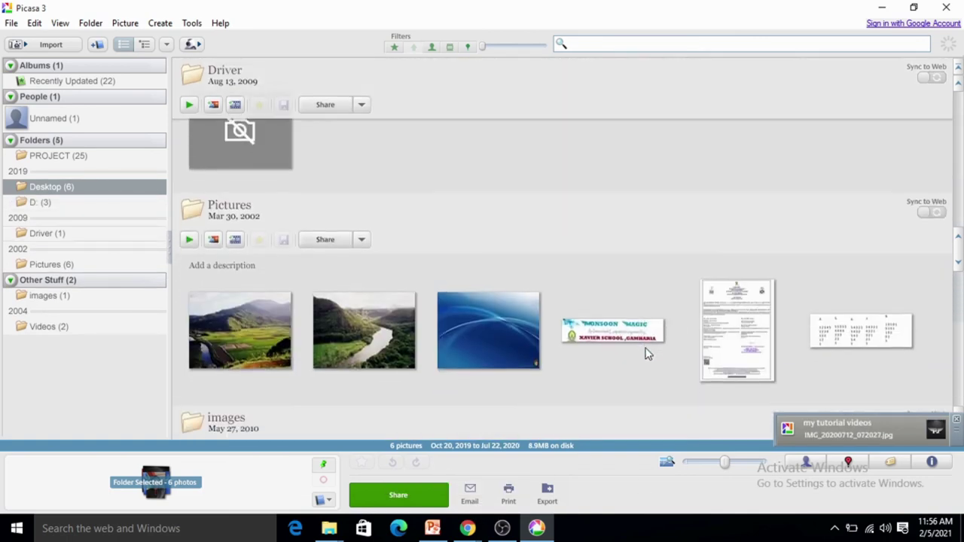
scroll(646, 351, "up", 3)
Open Picture2.jpg from the Pictures folder, view the Crop tool's options and return to the library without cropping.
left_click(395, 252)
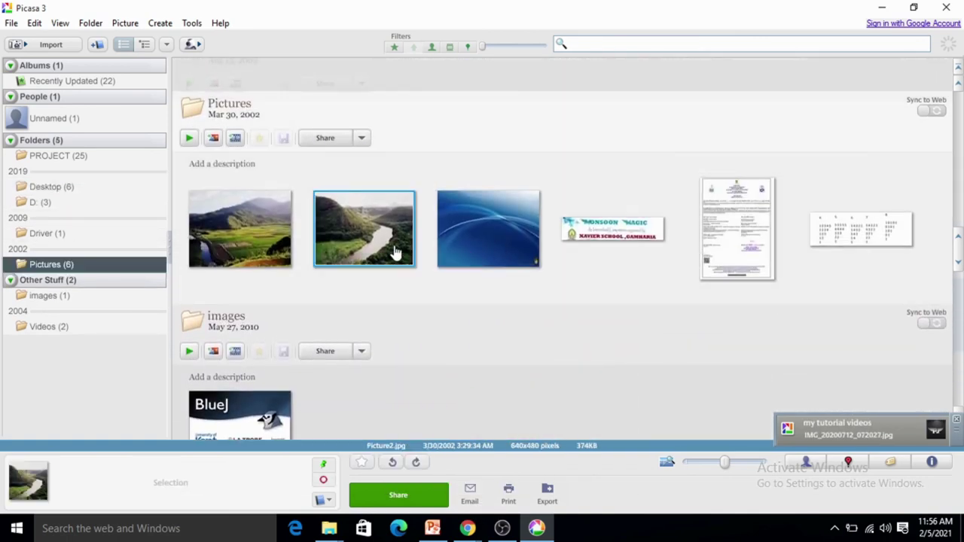
double_click(394, 251)
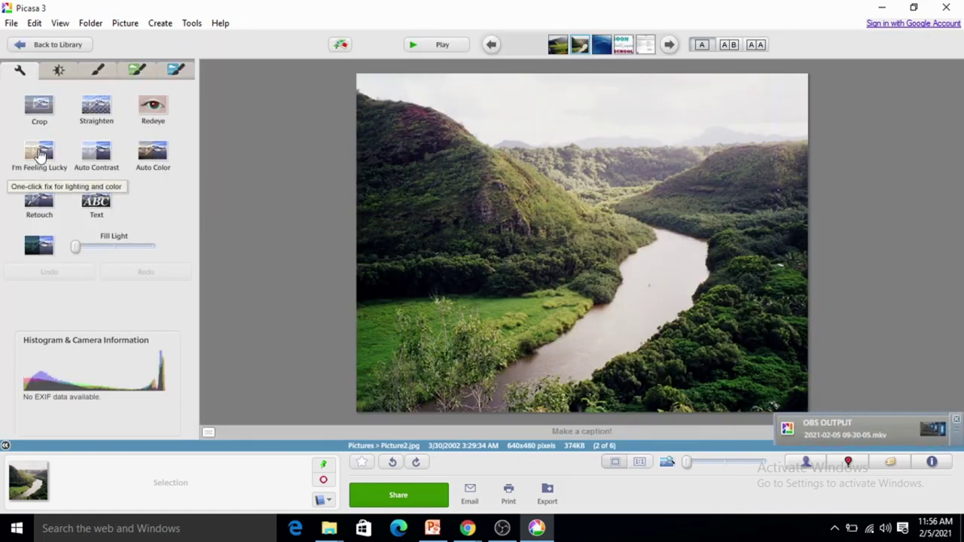
left_click(39, 113)
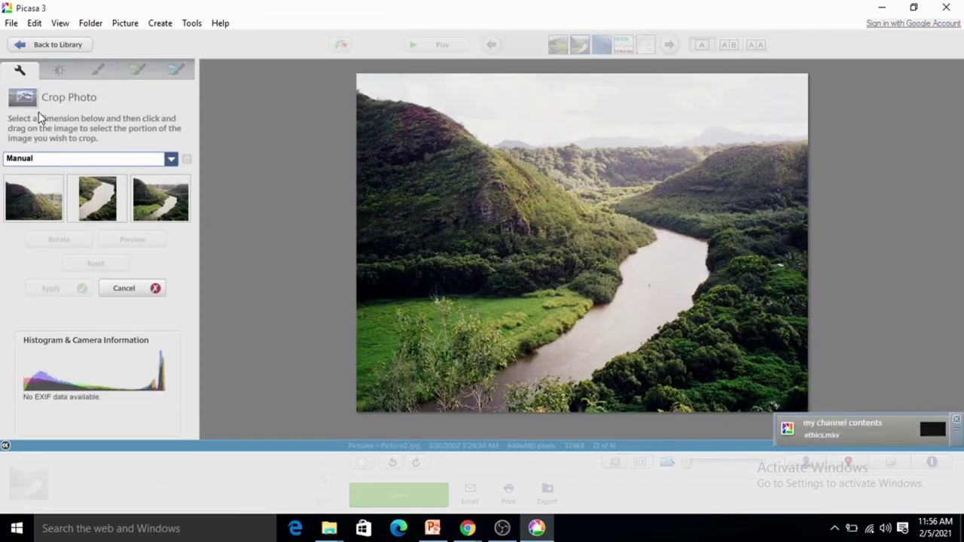
left_click(46, 44)
Open Picture1.jpg from the Pictures folder in the photo editing view.
left_click(253, 230)
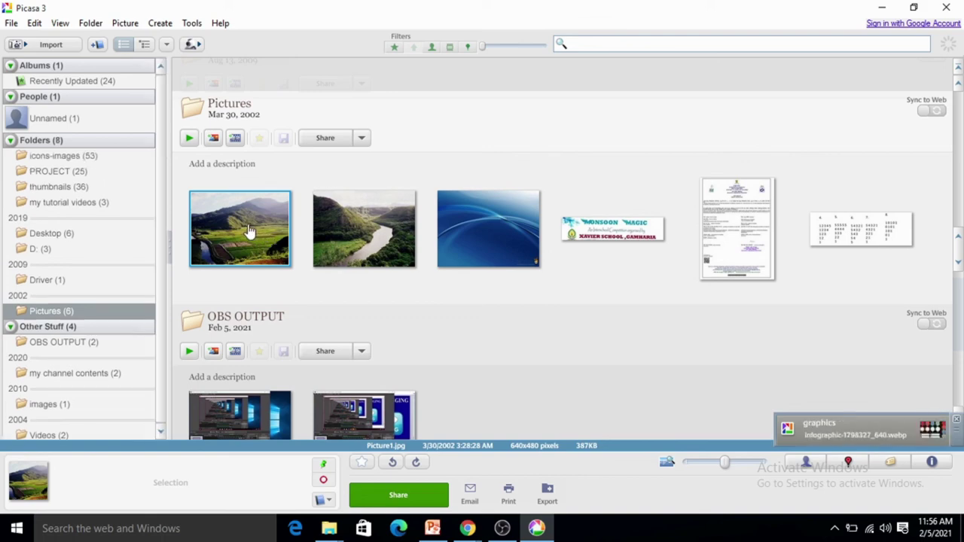
double_click(250, 231)
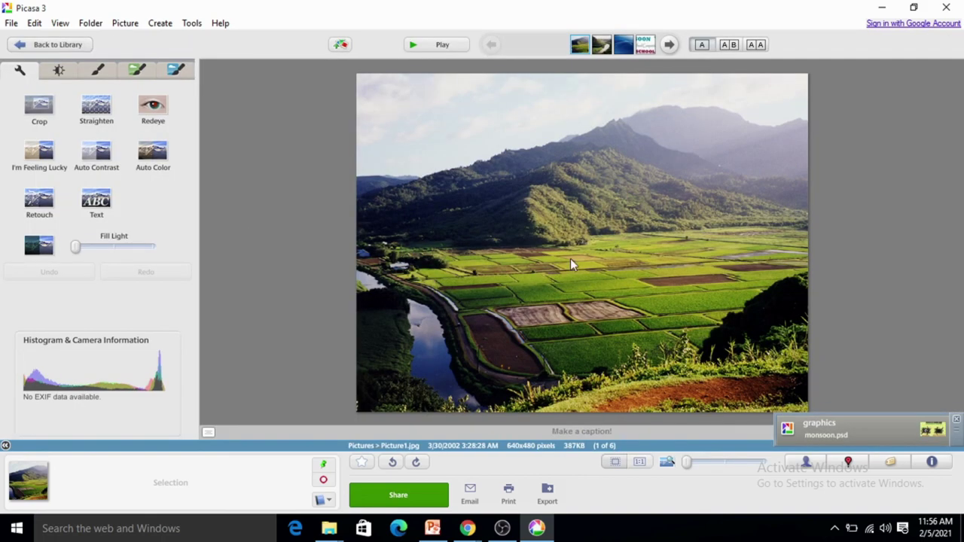